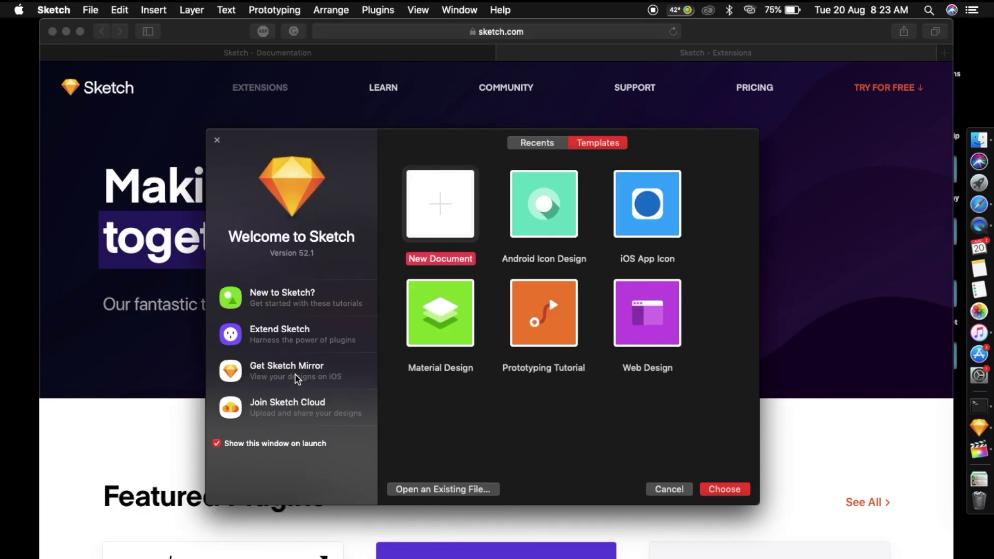
# - Skim the web page behind Get Sketch Mirror, switch back to Sketch's welcome window and follow the Join Sketch Cloud link
pyautogui.click(305, 371)
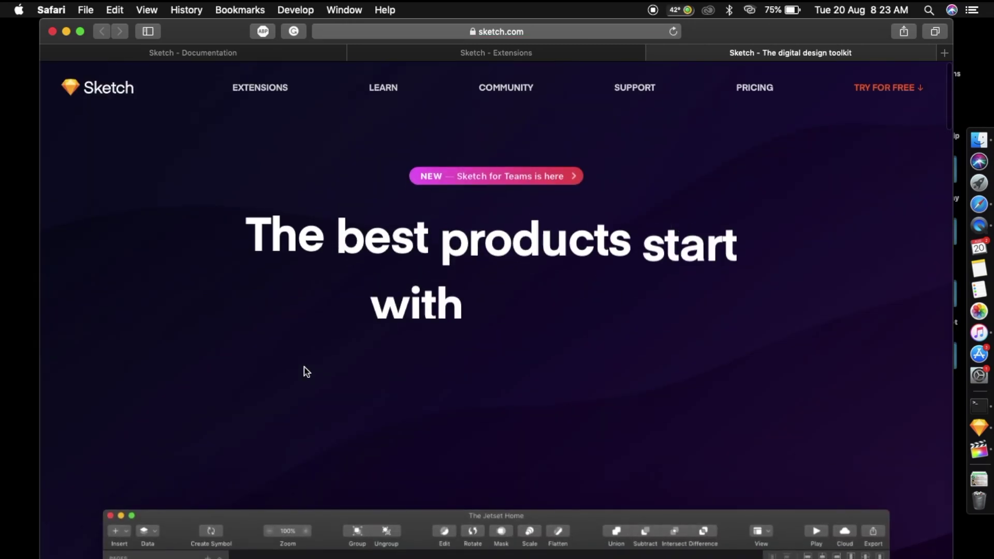
pyautogui.scroll(-10, 305, 372)
pyautogui.scroll(-10, 303, 371)
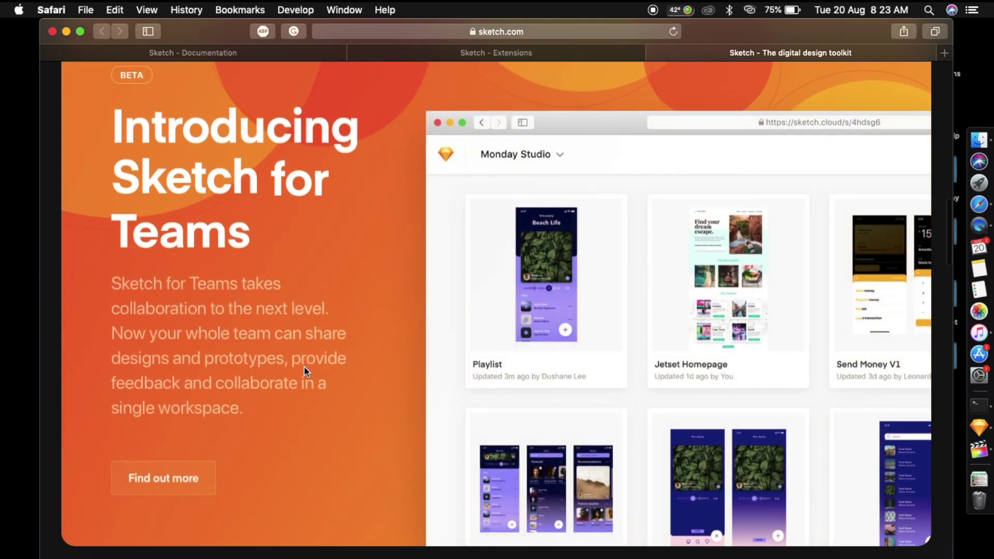
pyautogui.press('super+Tab')
pyautogui.click(290, 409)
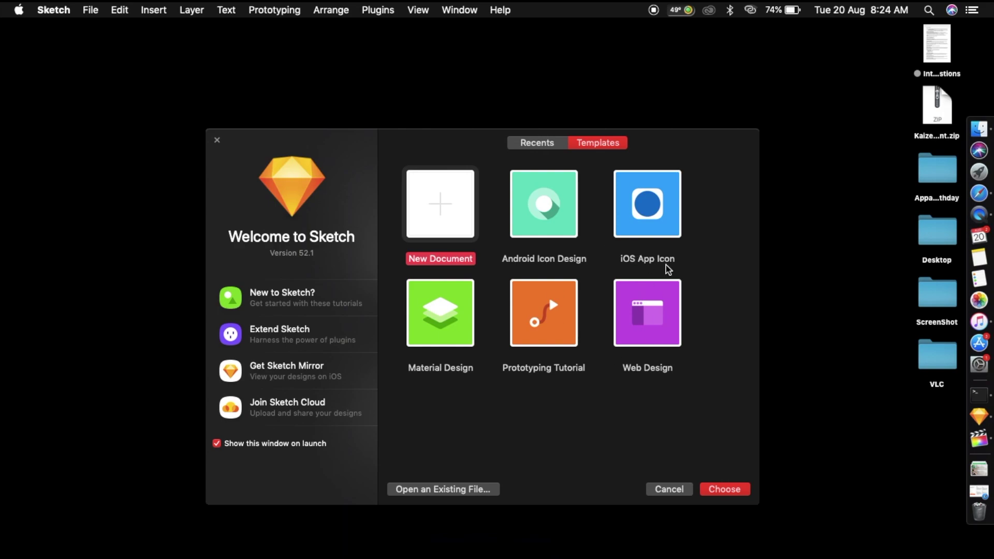
pyautogui.click(646, 341)
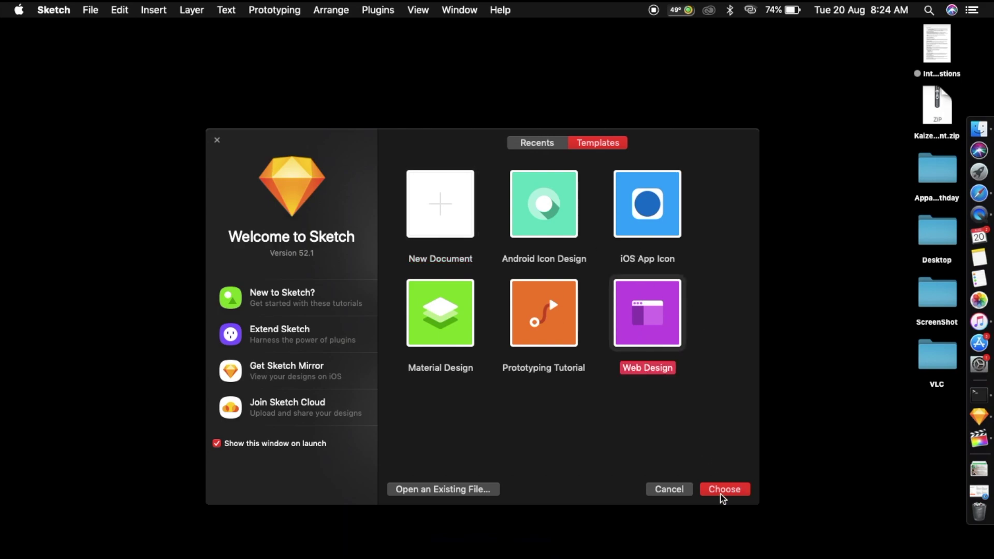
pyautogui.click(441, 491)
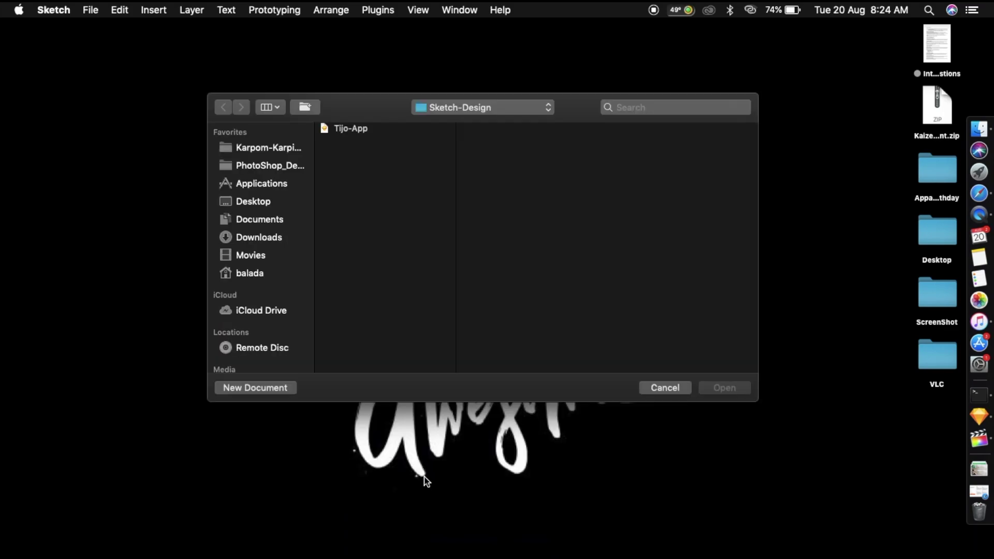
pyautogui.click(356, 129)
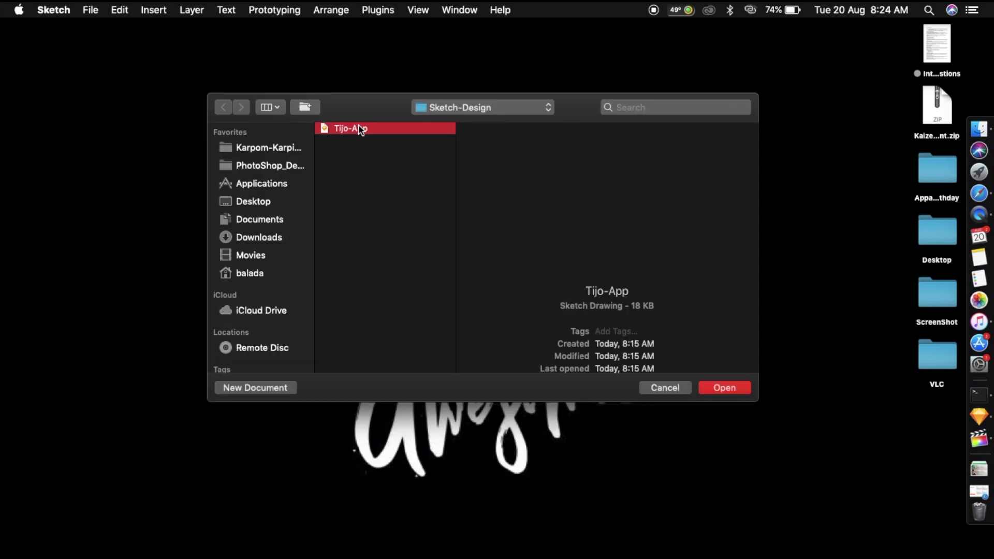
pyautogui.click(666, 389)
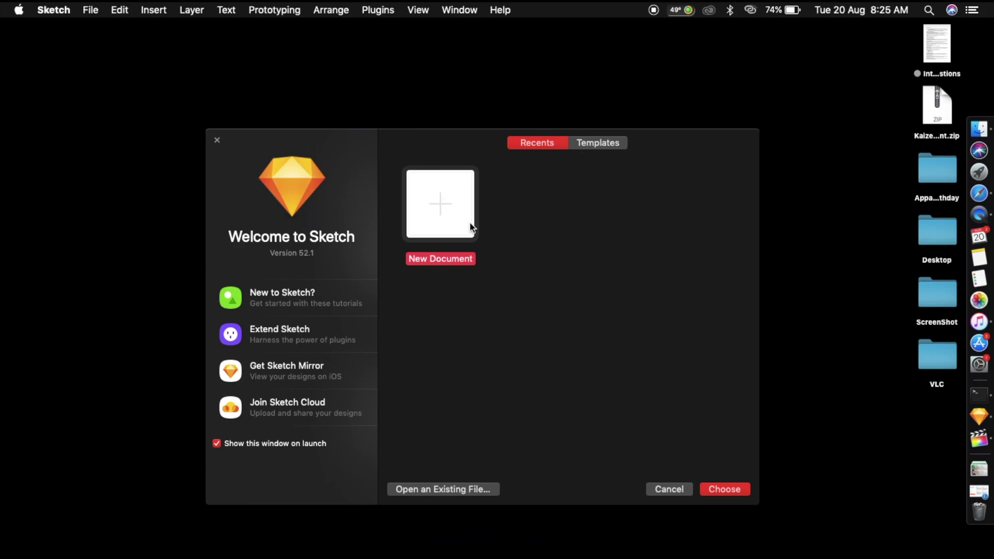
# - Create a new blank document and expand its window to full screen
pyautogui.click(724, 490)
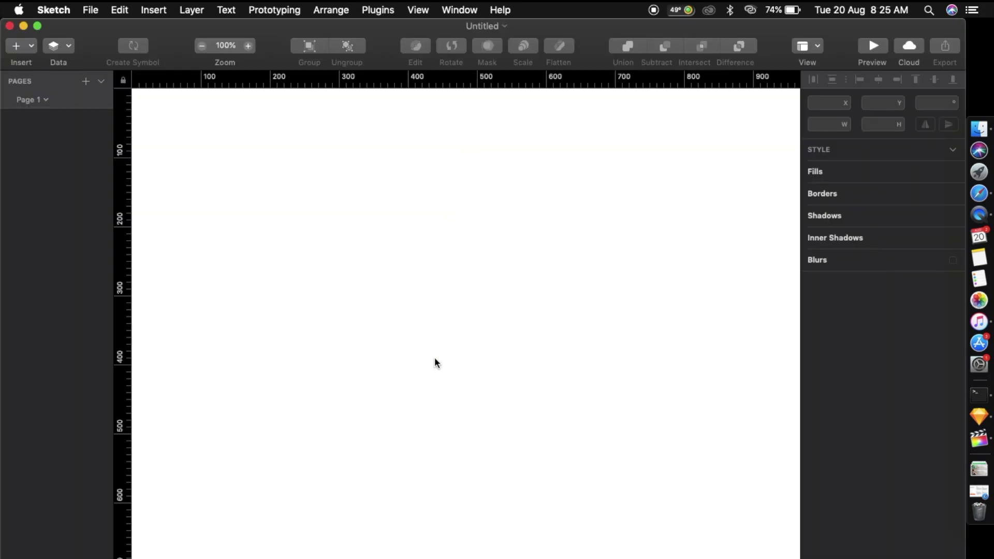
pyautogui.scroll(-10, 434, 356)
pyautogui.click(37, 26)
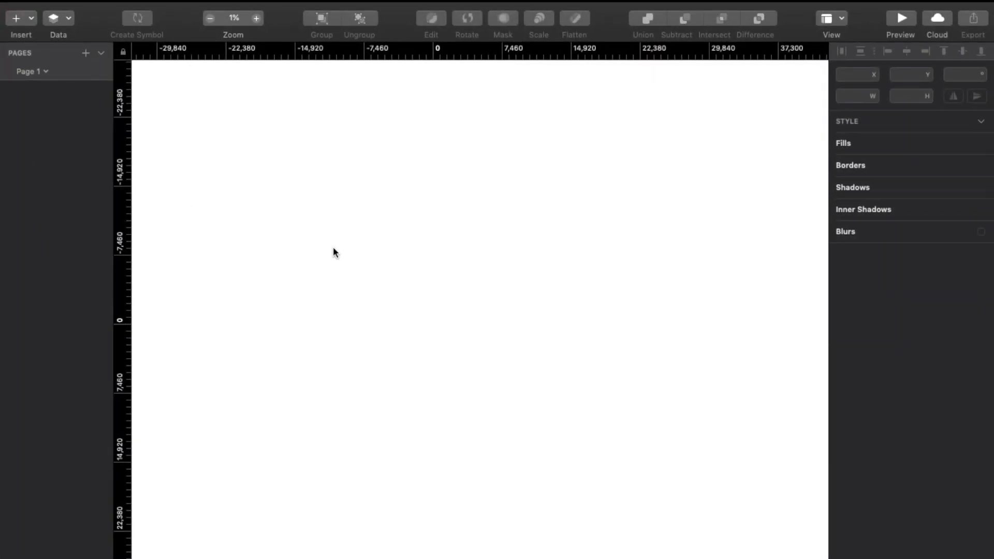
# - Insert an artboard using the iPhone SE preset from the Apple Devices sizes in landscape orientation
pyautogui.press('a')
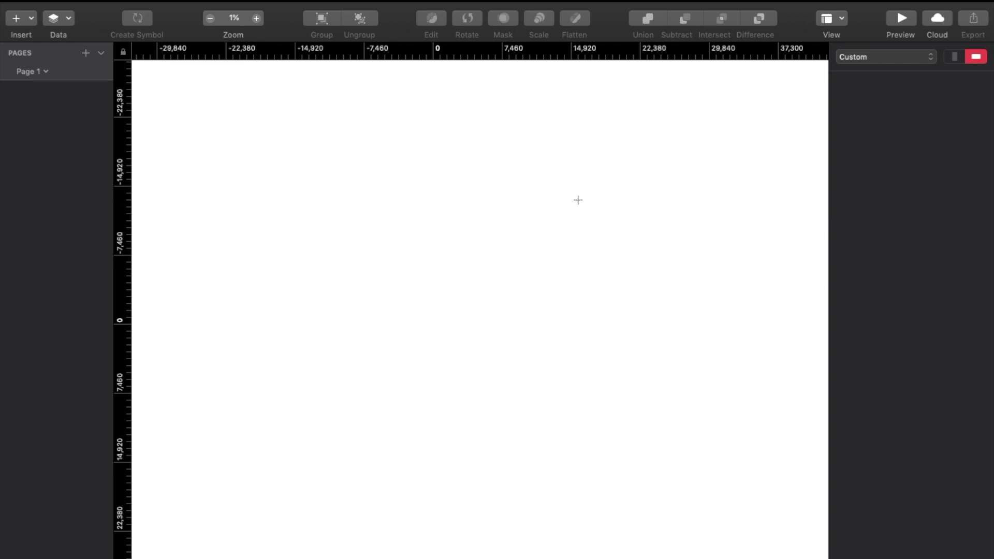
pyautogui.click(880, 58)
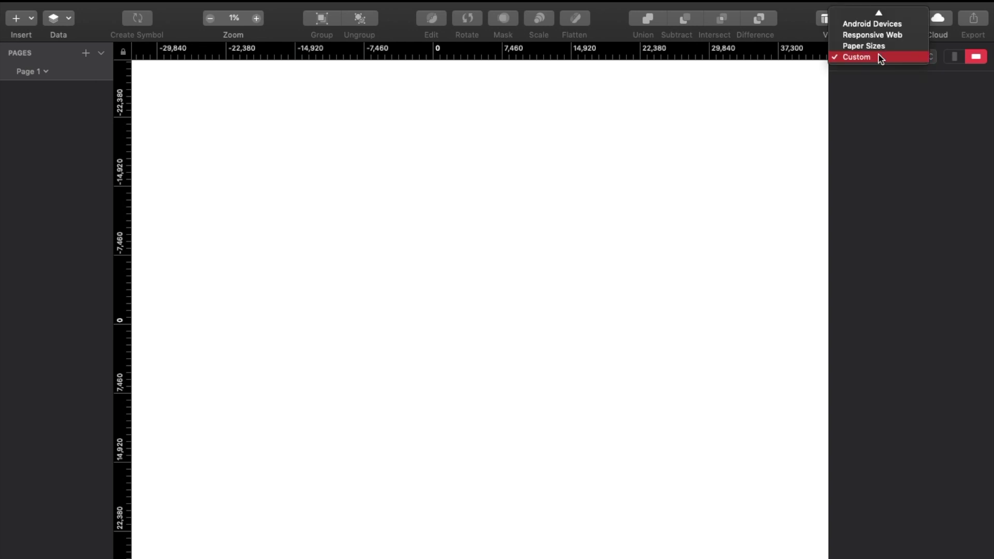
pyautogui.moveTo(879, 12)
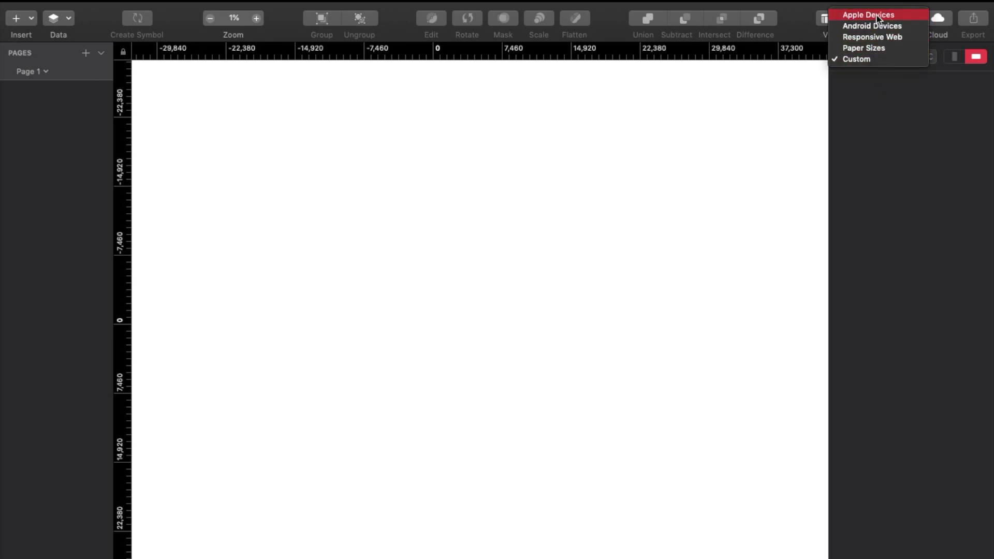
pyautogui.click(877, 15)
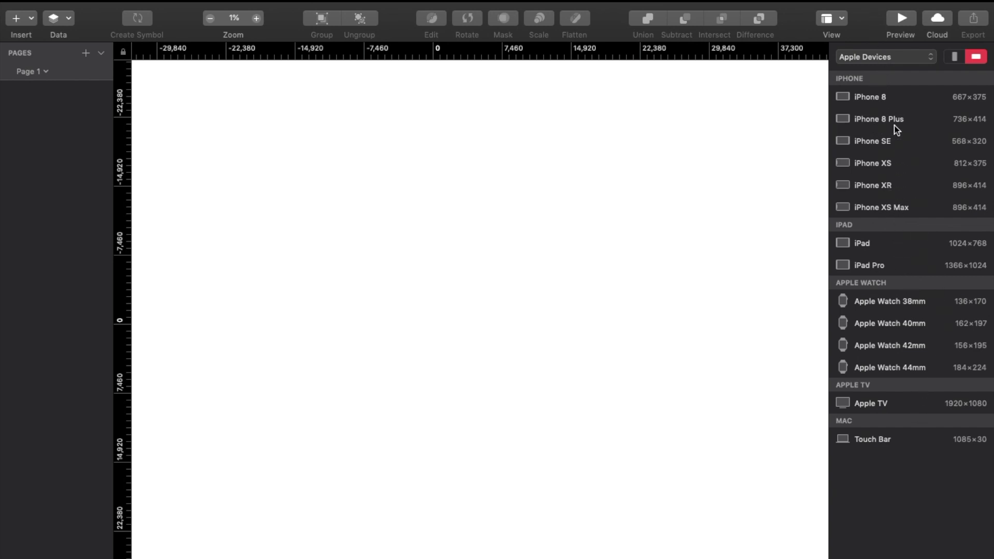
pyautogui.click(888, 144)
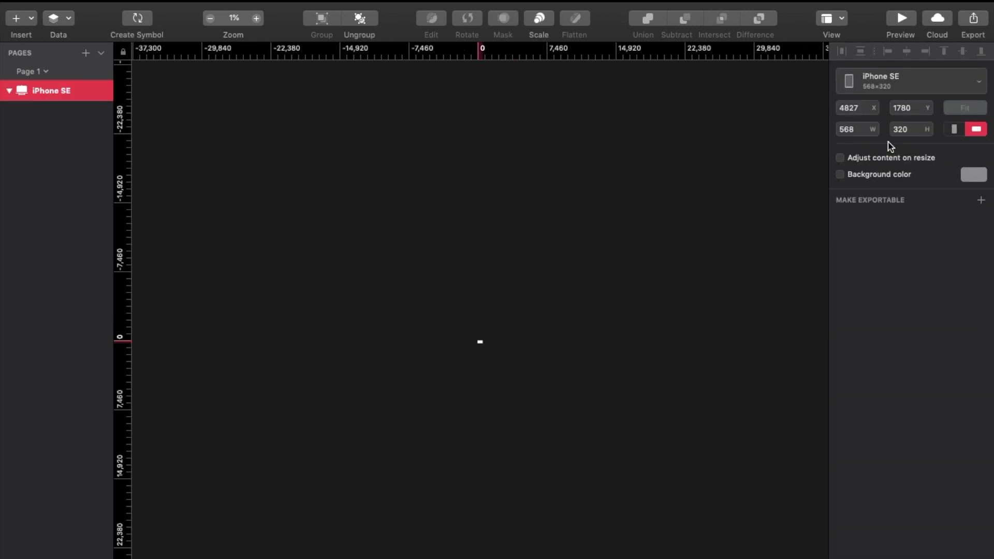
# - Switch the iPhone SE artboard to portrait orientation and change its size to the iPhone 8 preset
pyautogui.scroll(10, 506, 428)
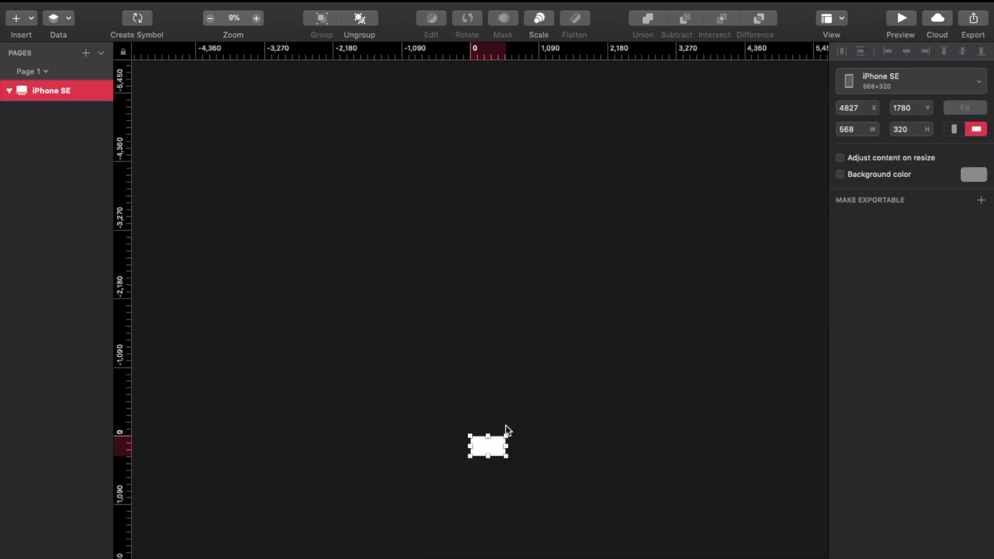
pyautogui.scroll(-5, 505, 428)
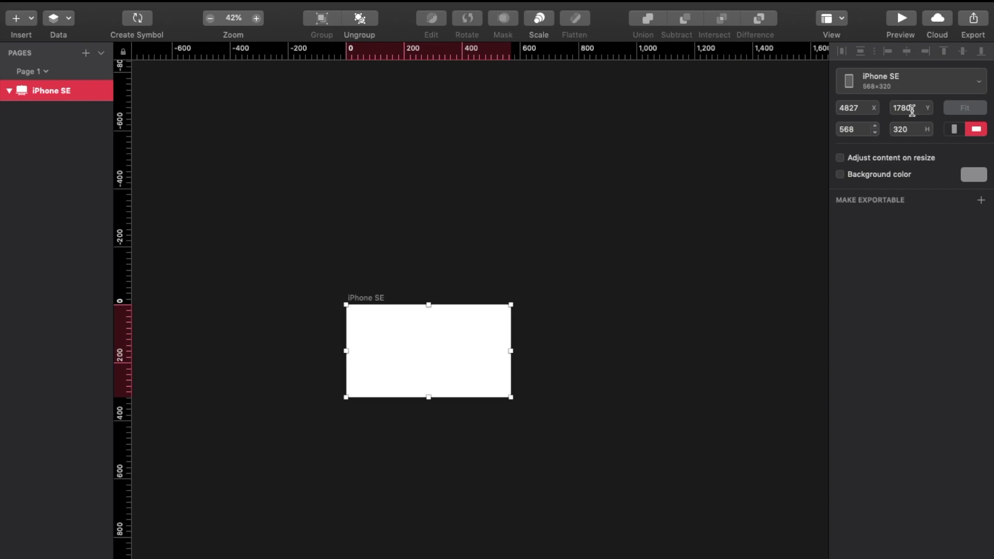
pyautogui.click(954, 129)
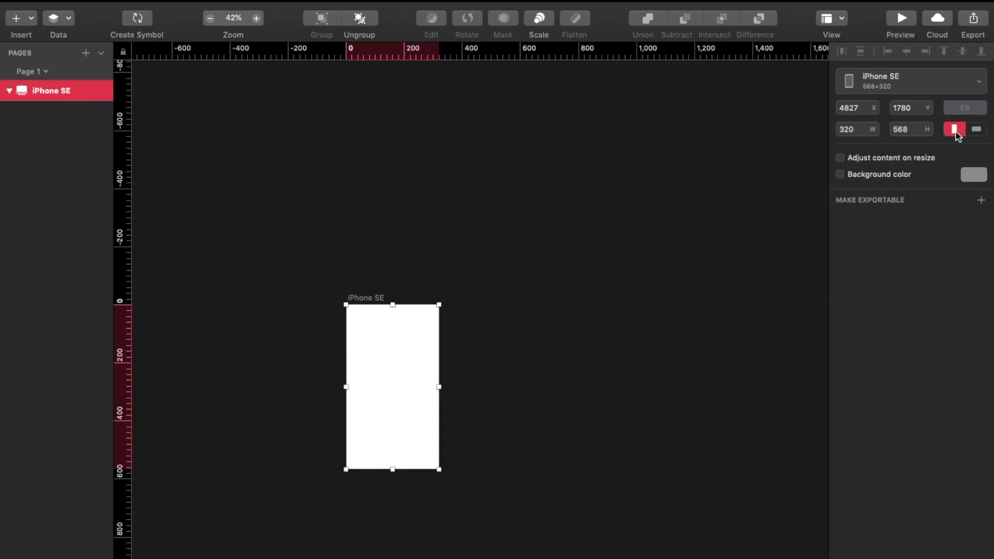
pyautogui.click(977, 131)
pyautogui.click(955, 131)
pyautogui.click(976, 130)
pyautogui.click(955, 130)
pyautogui.click(932, 87)
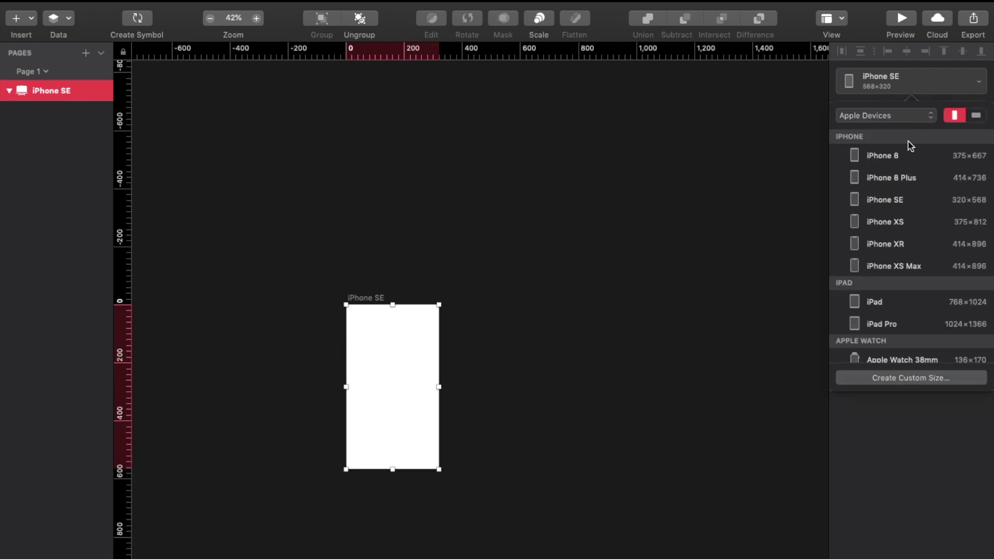
pyautogui.click(896, 158)
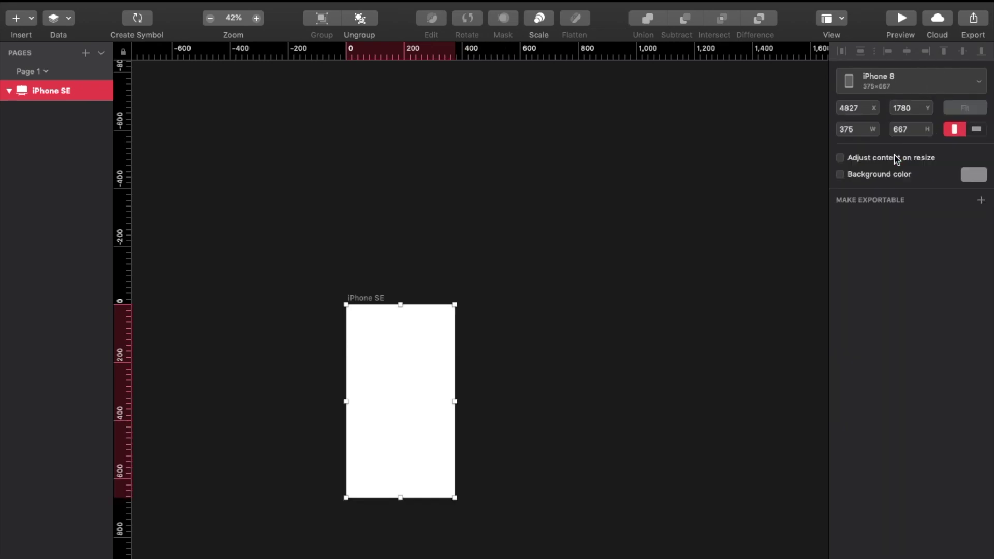
# - Examine the artboard size presets offered for Apple Devices, Android Devices and Responsive Web
pyautogui.click(884, 88)
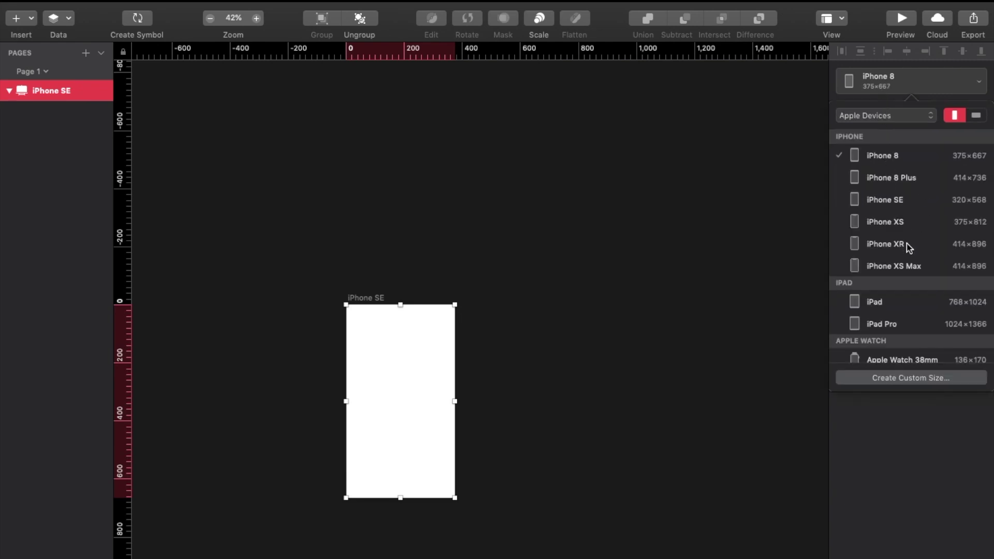
pyautogui.scroll(-5, 898, 303)
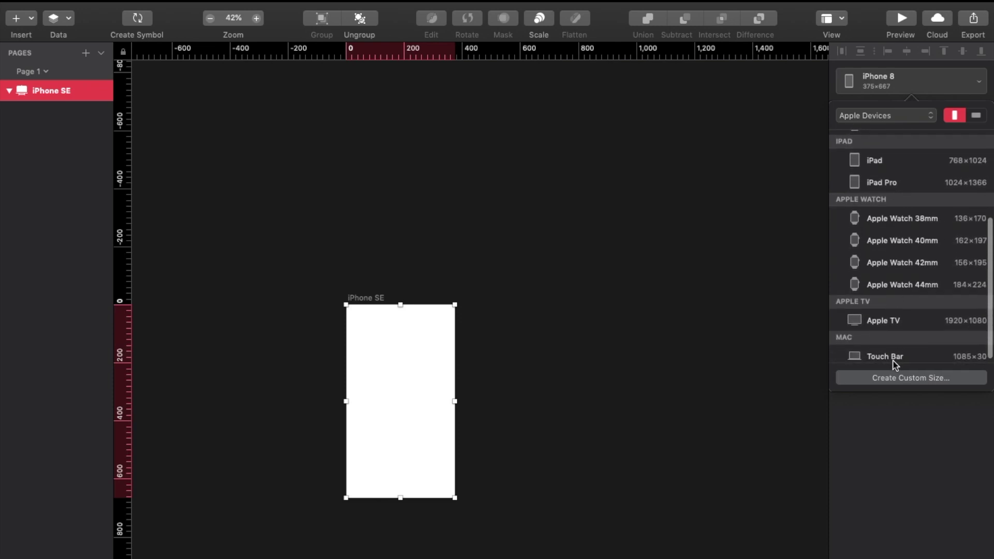
pyautogui.scroll(-1, 875, 237)
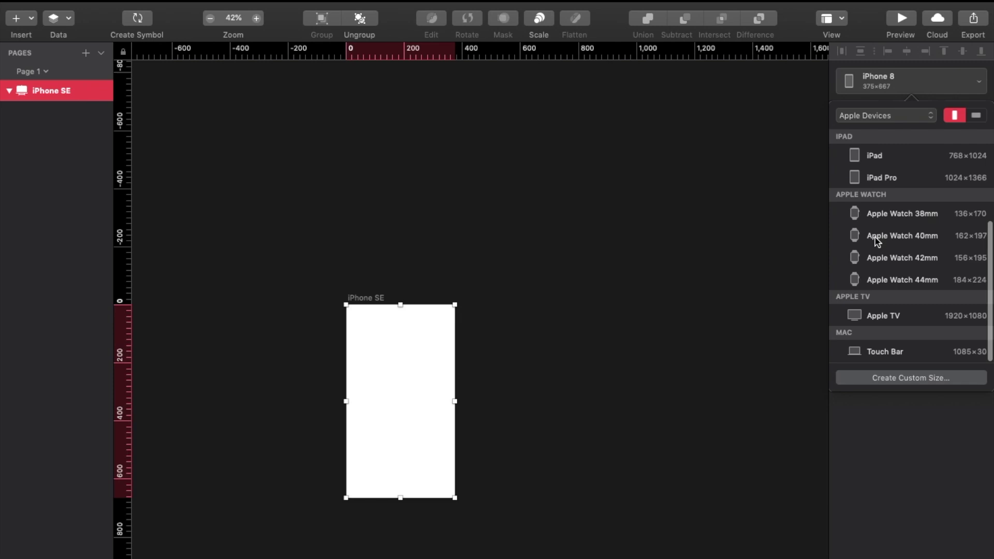
pyautogui.click(879, 115)
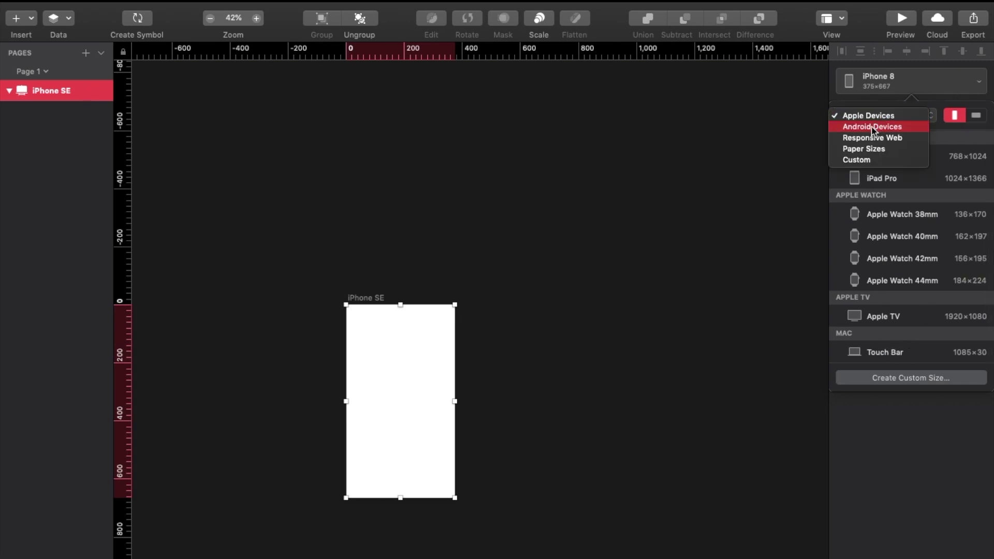
pyautogui.click(873, 126)
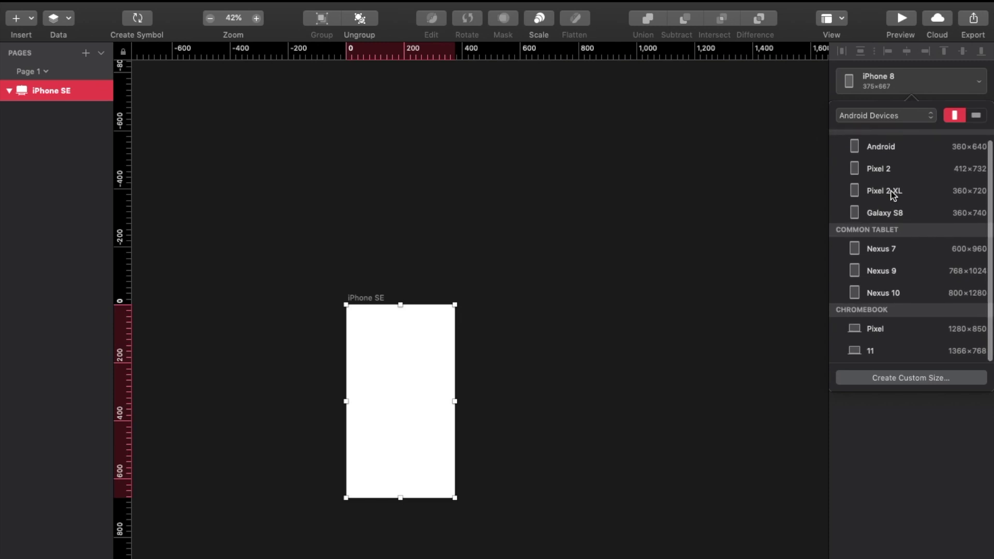
pyautogui.scroll(1, 893, 194)
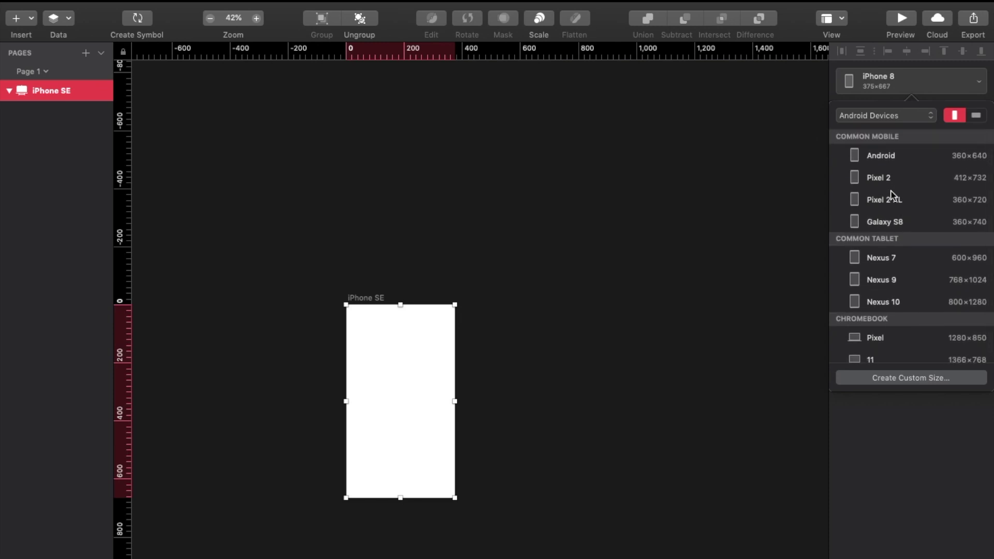
pyautogui.click(869, 112)
pyautogui.click(869, 127)
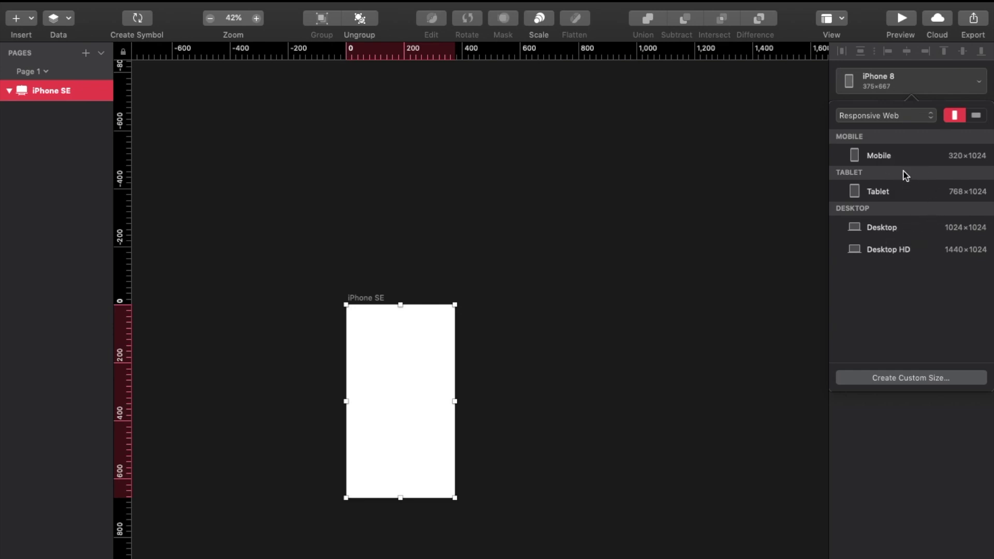
# - Change the artboard to the A4 preset from the Paper Sizes category and reopen its list of size presets
pyautogui.click(888, 117)
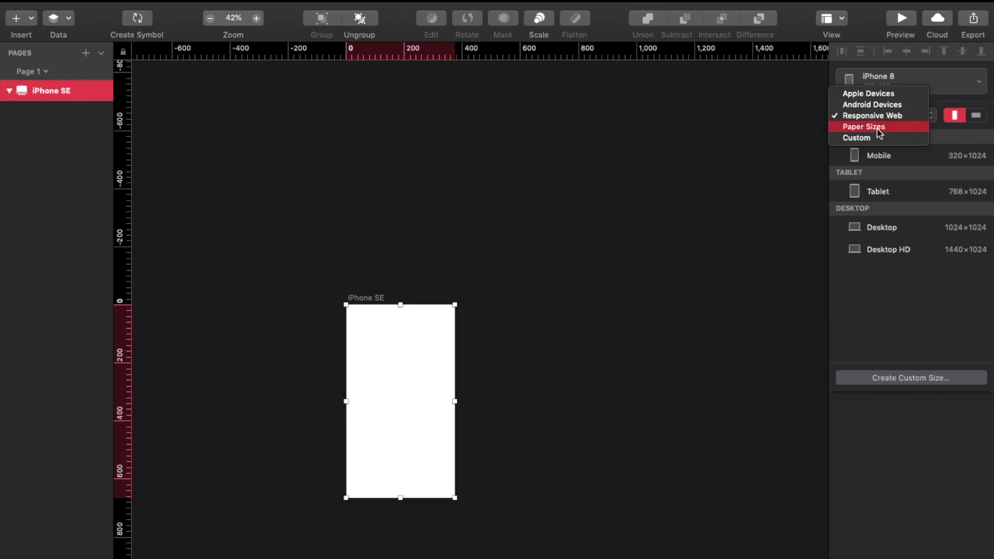
pyautogui.click(877, 129)
pyautogui.click(894, 143)
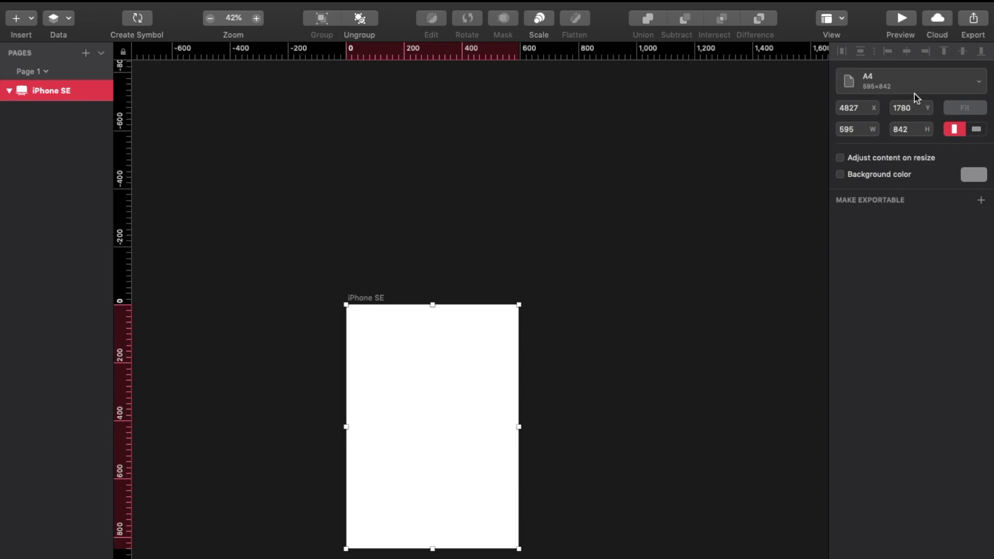
pyautogui.click(927, 82)
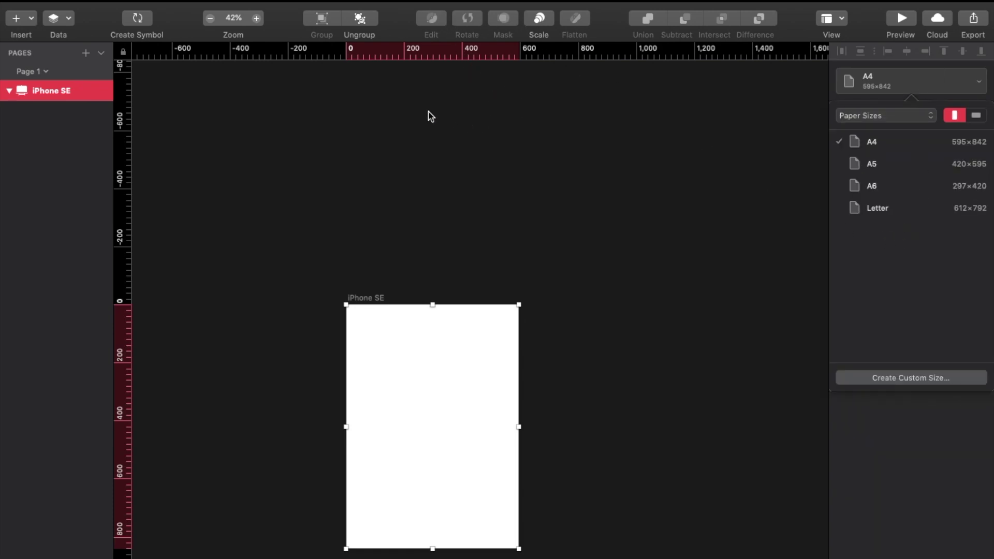
# - Open the print dialog to view the page preview and close it without printing
pyautogui.moveTo(200, 7)
pyautogui.click(91, 10)
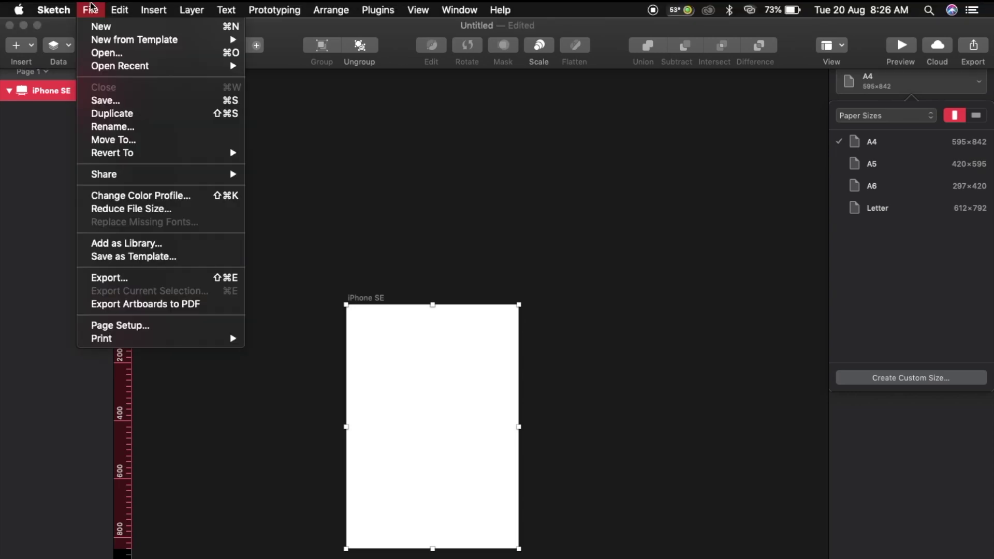
pyautogui.moveTo(101, 342)
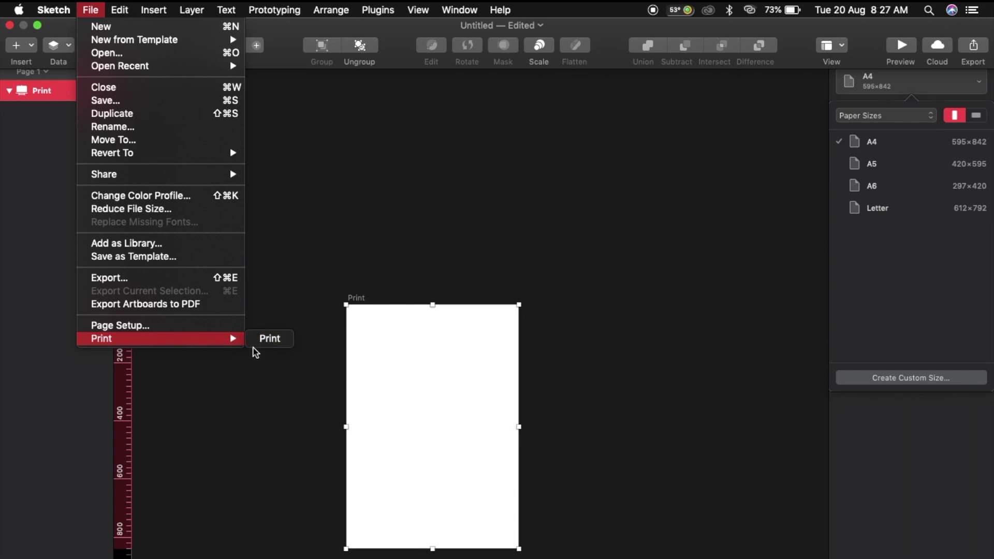
pyautogui.click(280, 342)
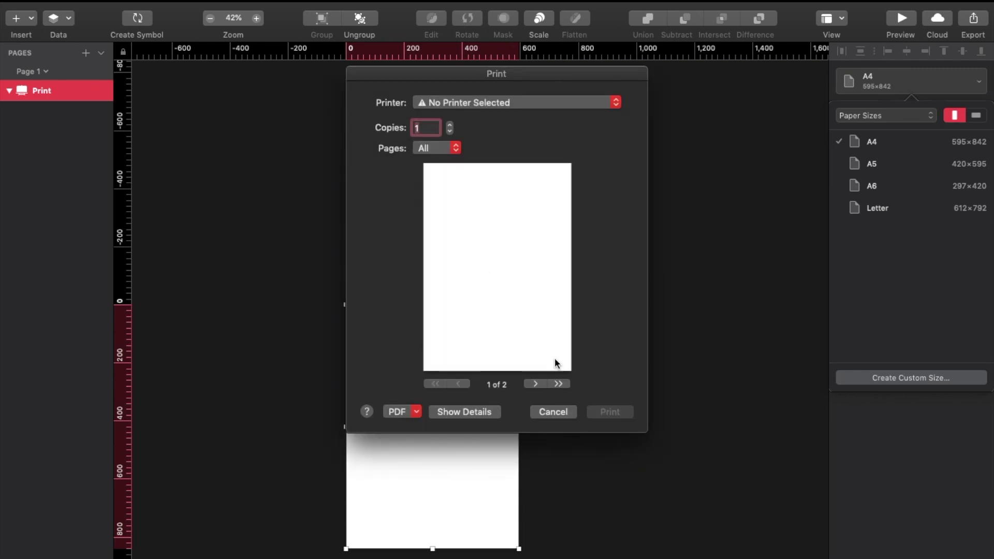
pyautogui.click(553, 412)
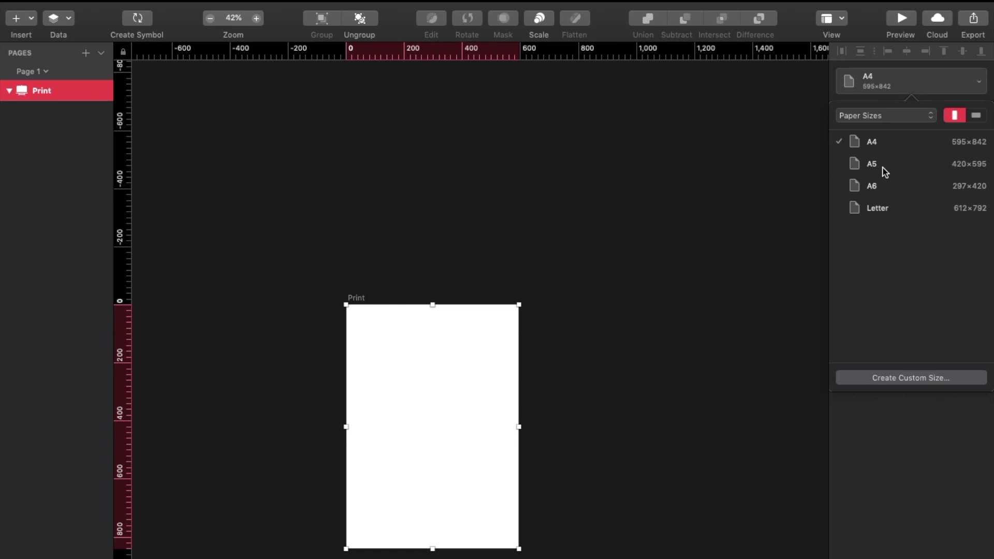
# - Show the Custom category in the artboard's size presets
pyautogui.click(904, 119)
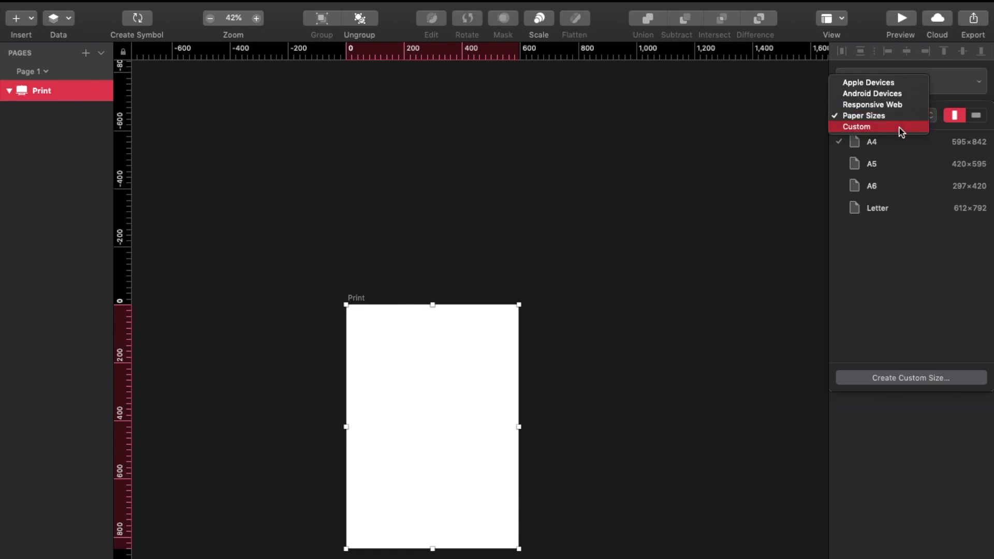
pyautogui.click(901, 127)
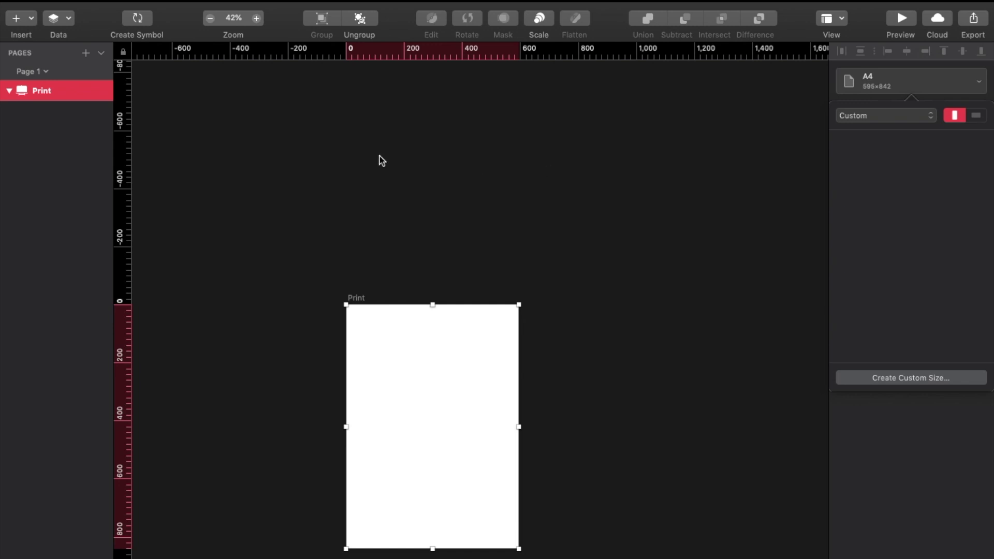
# - Close the size presets and resize the Print artboard to a custom width of 456 and height of 2345
pyautogui.press('Escape')
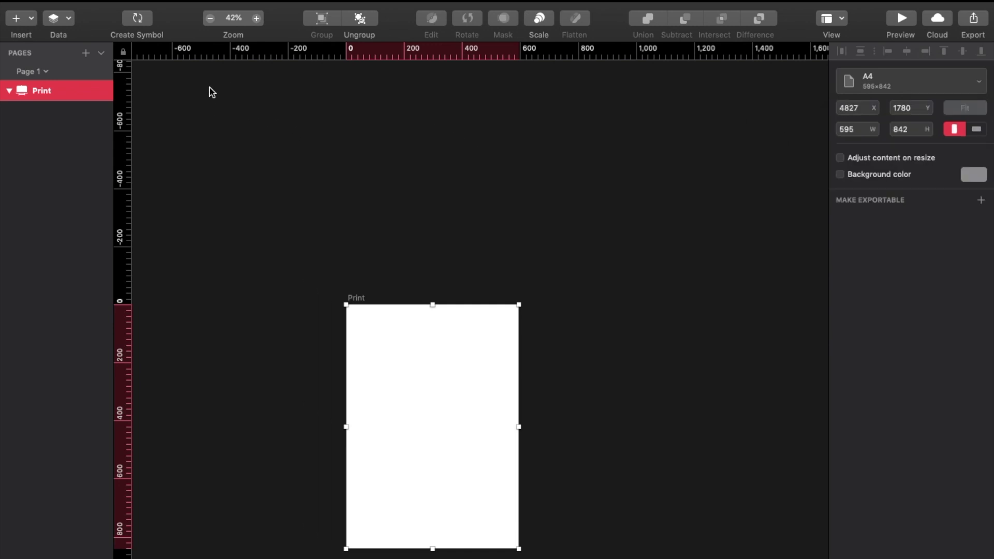
pyautogui.click(856, 130)
pyautogui.doubleClick(856, 130)
pyautogui.write('456')
pyautogui.press('Return')
pyautogui.click(906, 130)
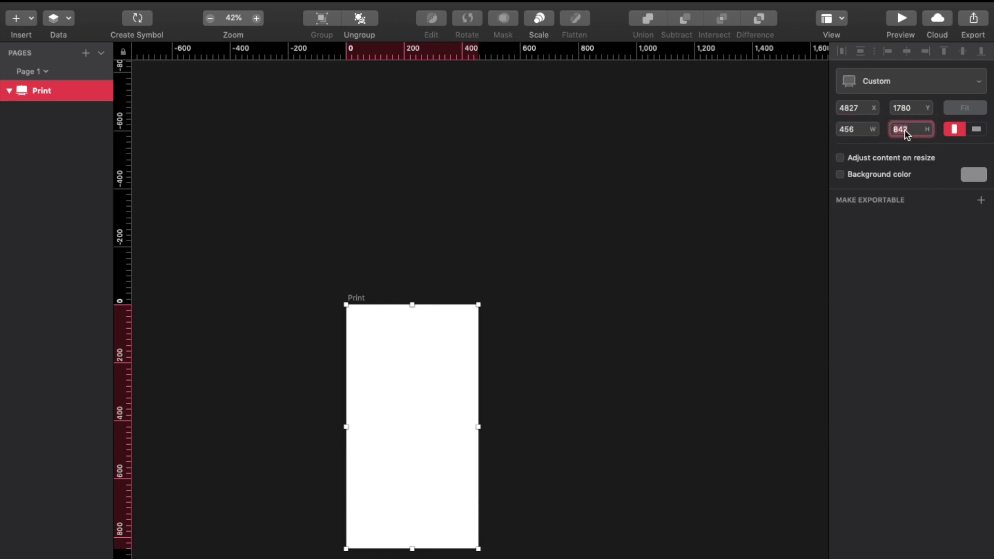
pyautogui.write('2345')
pyautogui.press('Return')
pyautogui.scroll(3, 681, 275)
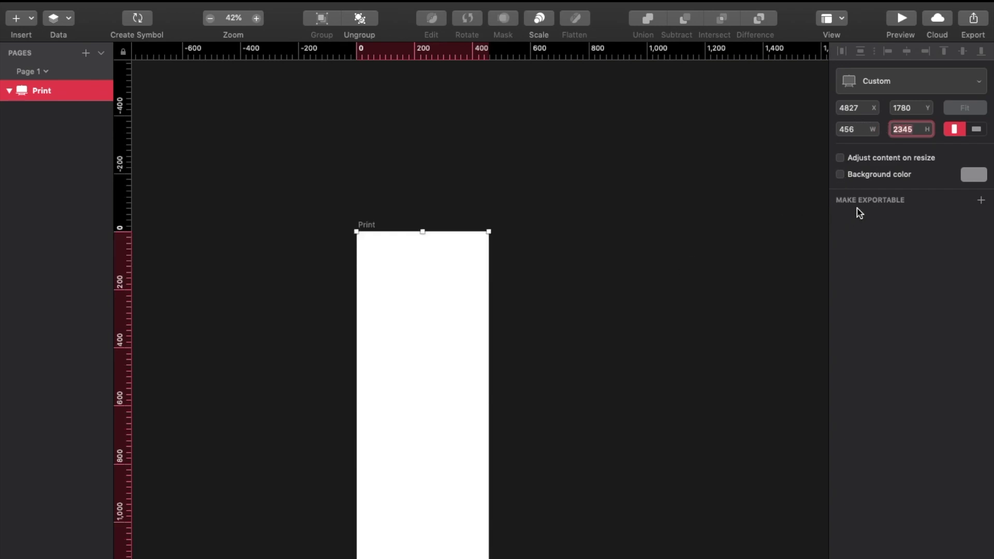
# - Enable content adjustment on resize and try red and white as the artboard's background color before turning the background off
pyautogui.click(840, 175)
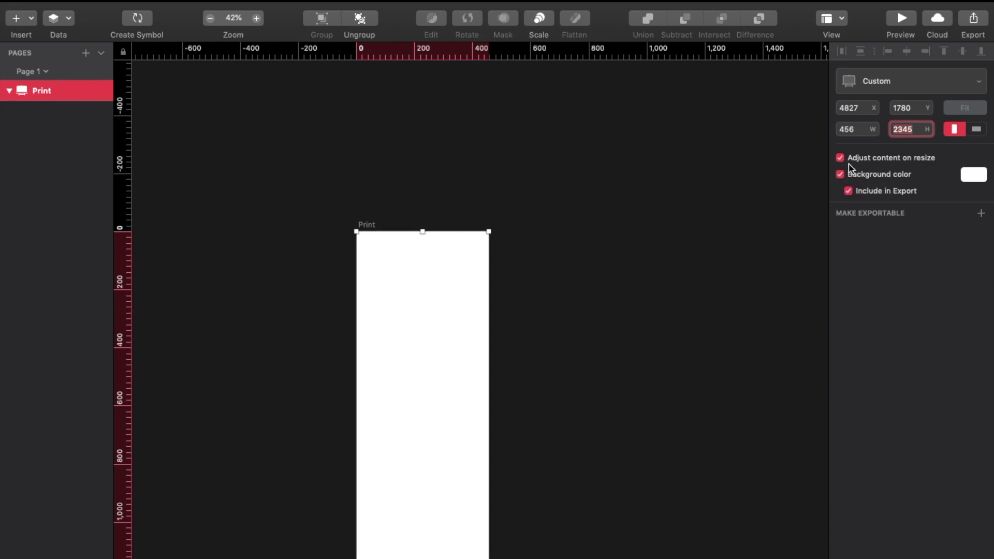
pyautogui.click(970, 176)
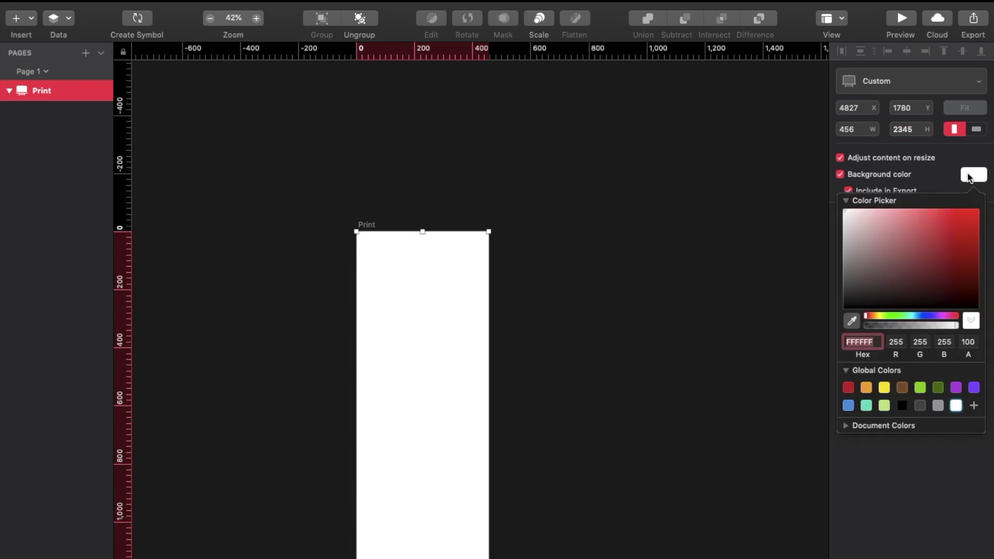
pyautogui.moveTo(905, 248); pyautogui.dragTo(967, 173)
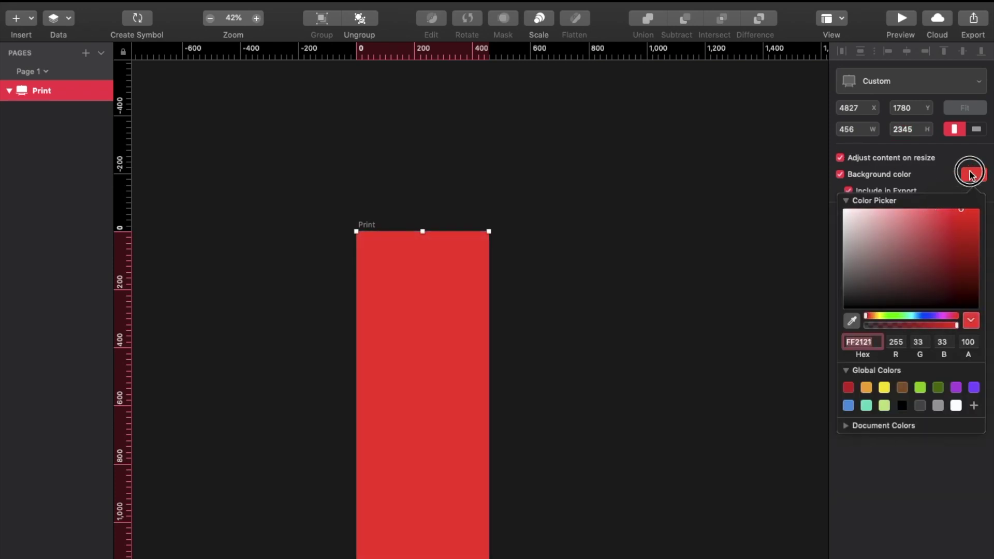
pyautogui.moveTo(921, 240); pyautogui.dragTo(831, 204)
pyautogui.click(831, 204)
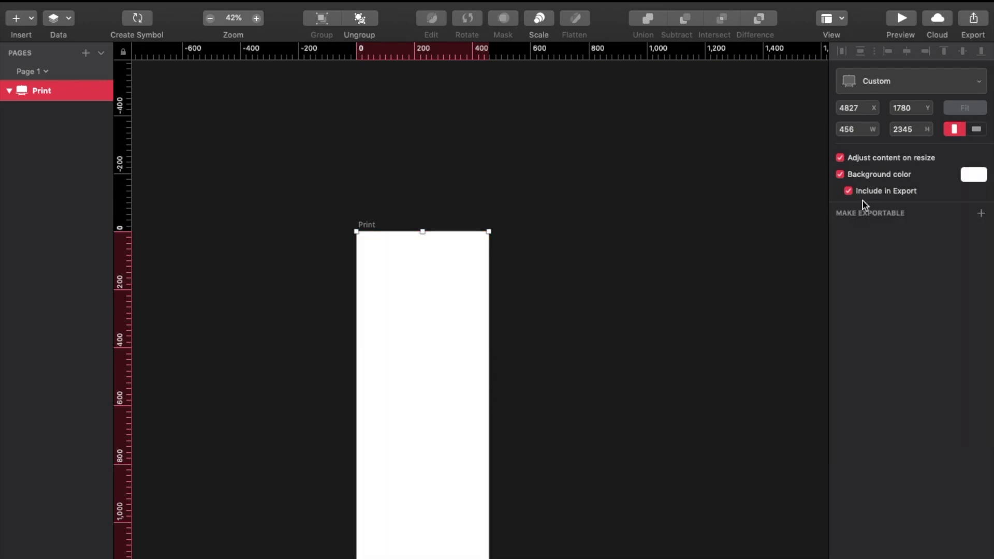
pyautogui.click(839, 175)
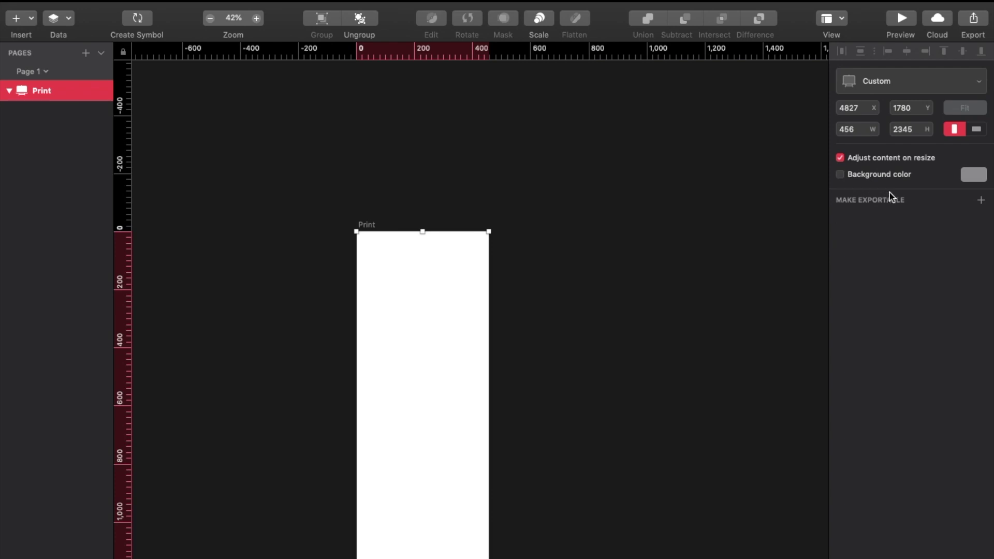
# - Make the artboard exportable and compare its export preview with the background color enabled and disabled
pyautogui.click(925, 206)
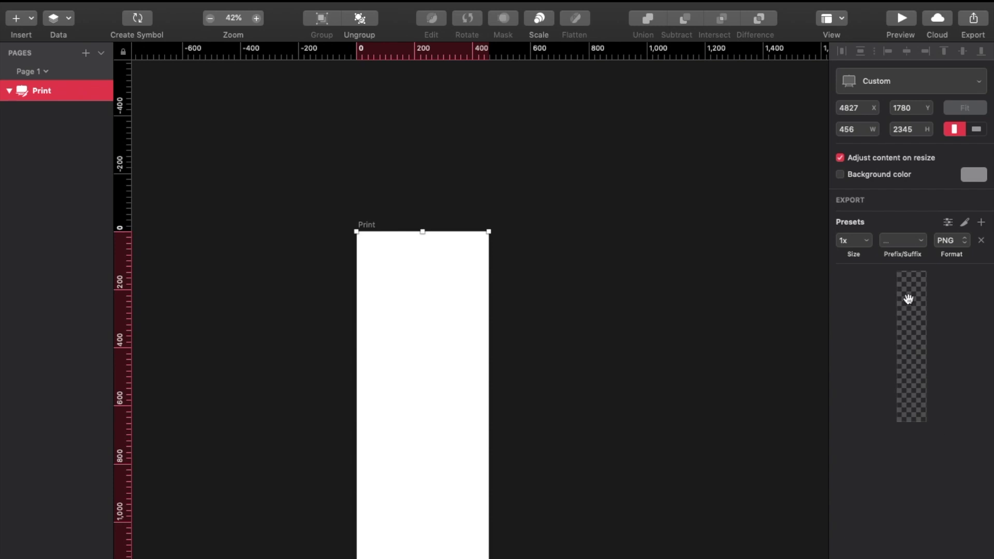
pyautogui.click(840, 175)
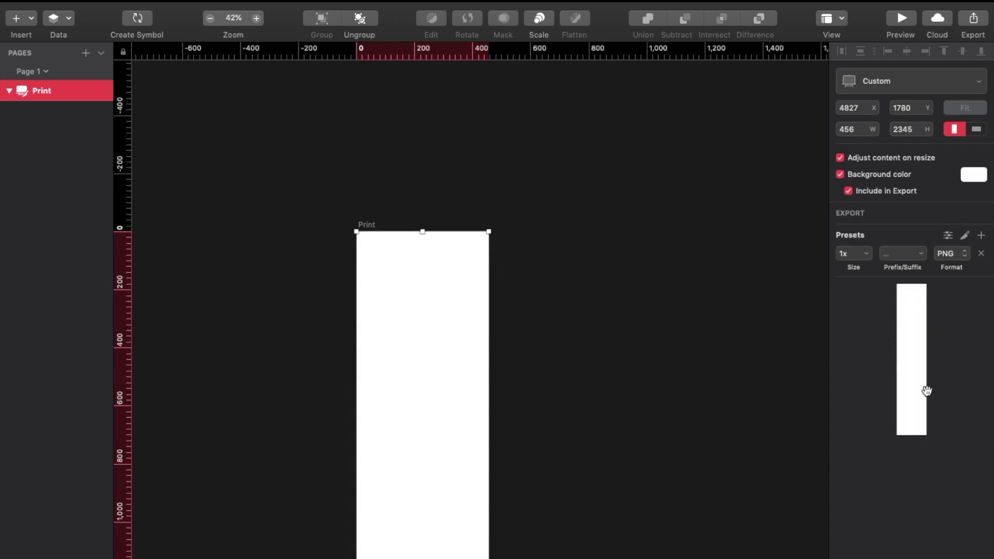
pyautogui.click(840, 175)
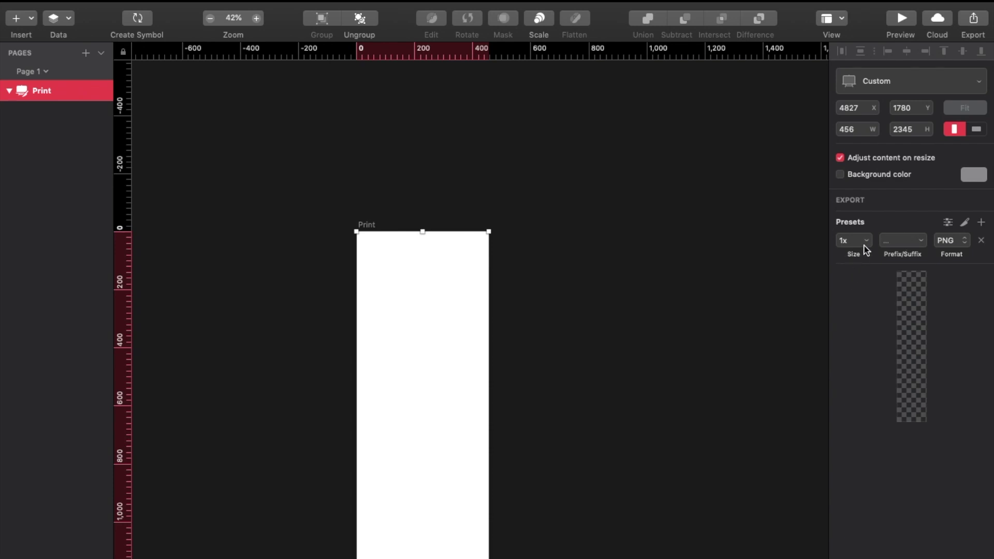
# - Add 2x and 3x PNG export presets and try adding suffixes to their size values
pyautogui.click(983, 223)
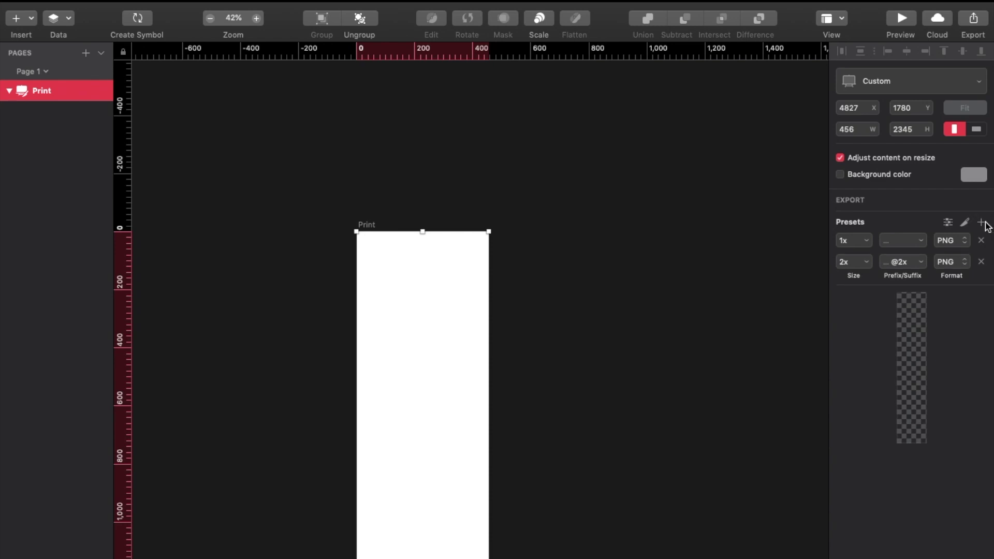
pyautogui.click(983, 223)
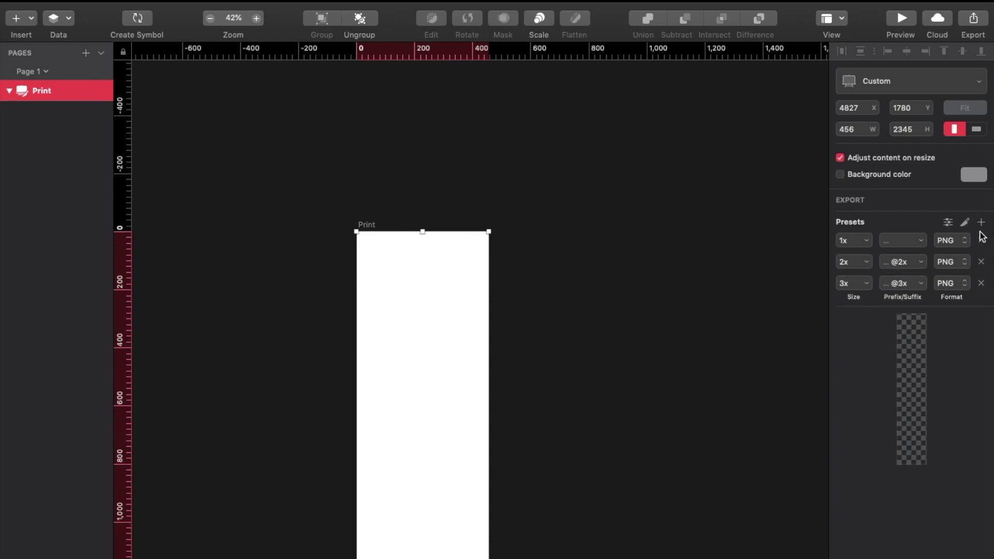
pyautogui.click(849, 263)
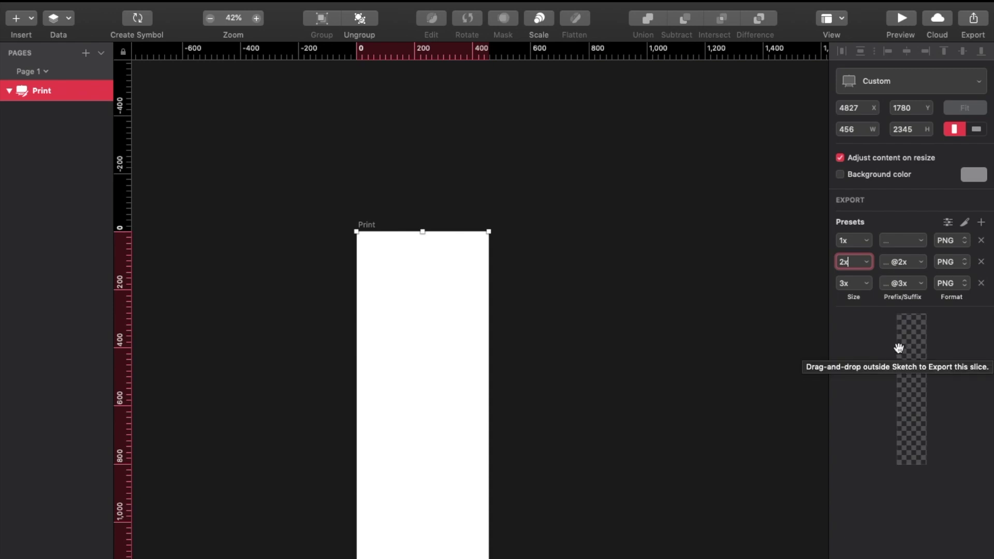
pyautogui.write('-')
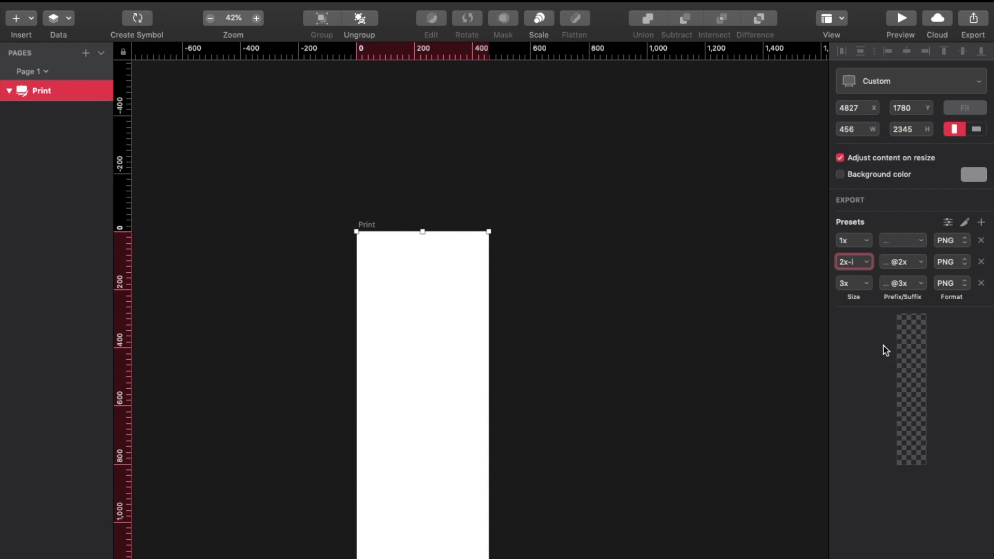
pyautogui.click(854, 276)
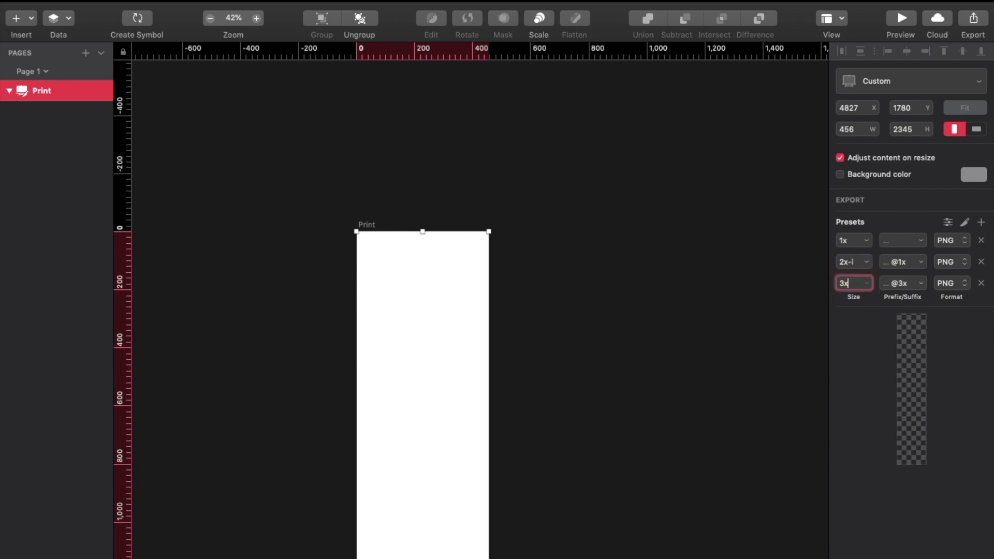
pyautogui.write('-3')
# - Remove all three export presets from the Print artboard
pyautogui.click(981, 240)
pyautogui.click(981, 241)
pyautogui.click(981, 241)
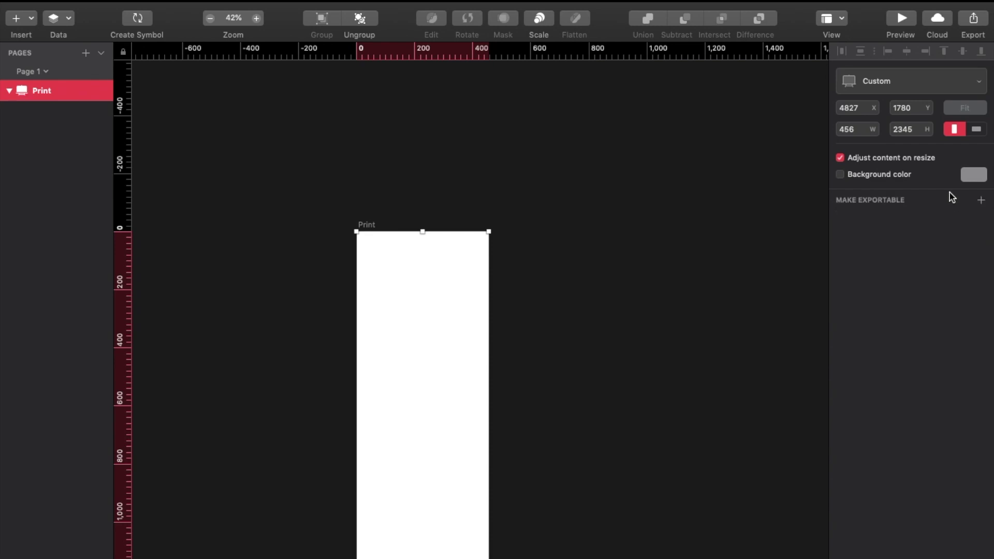
# - Make the artboard exportable at 1x in JPG format and view the other export formats offered
pyautogui.click(982, 201)
pyautogui.click(949, 241)
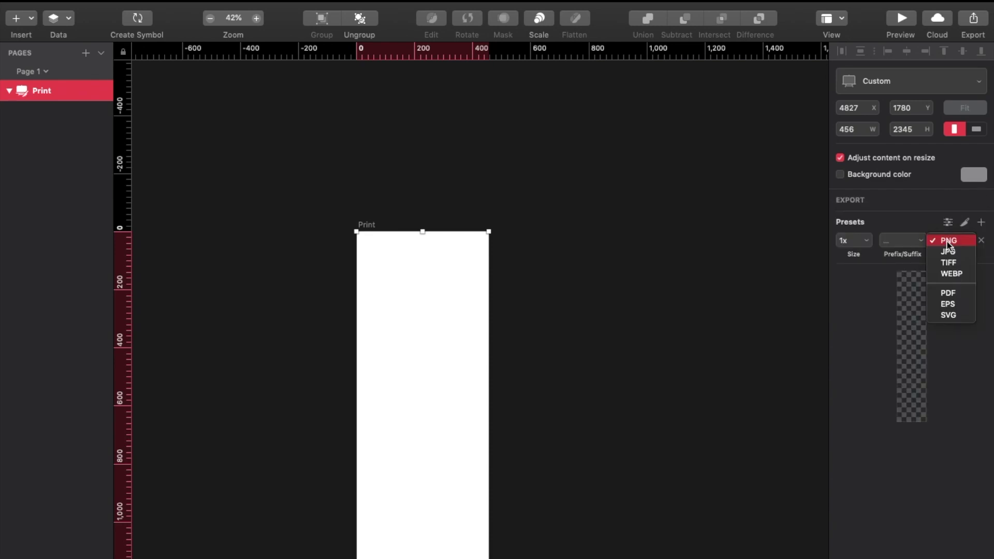
pyautogui.click(952, 252)
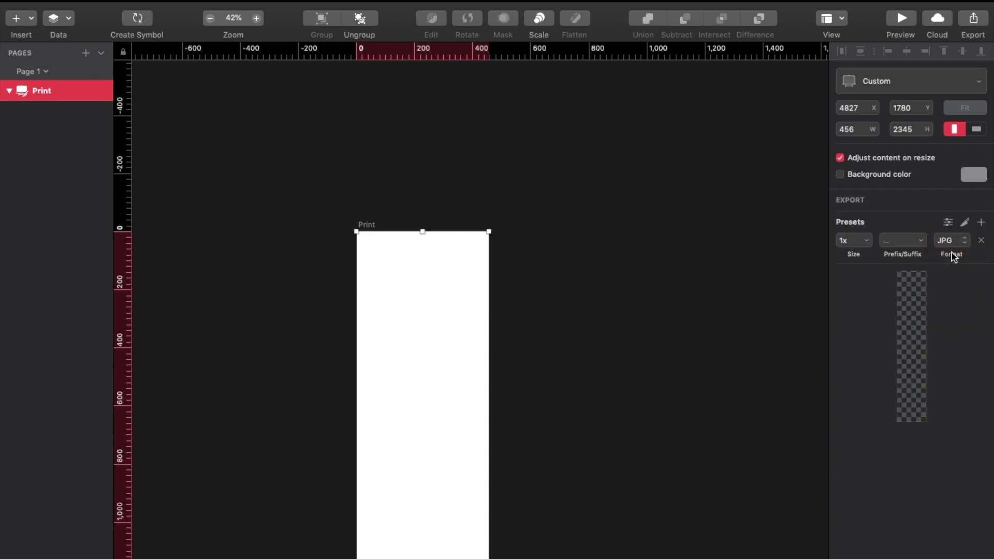
pyautogui.click(952, 250)
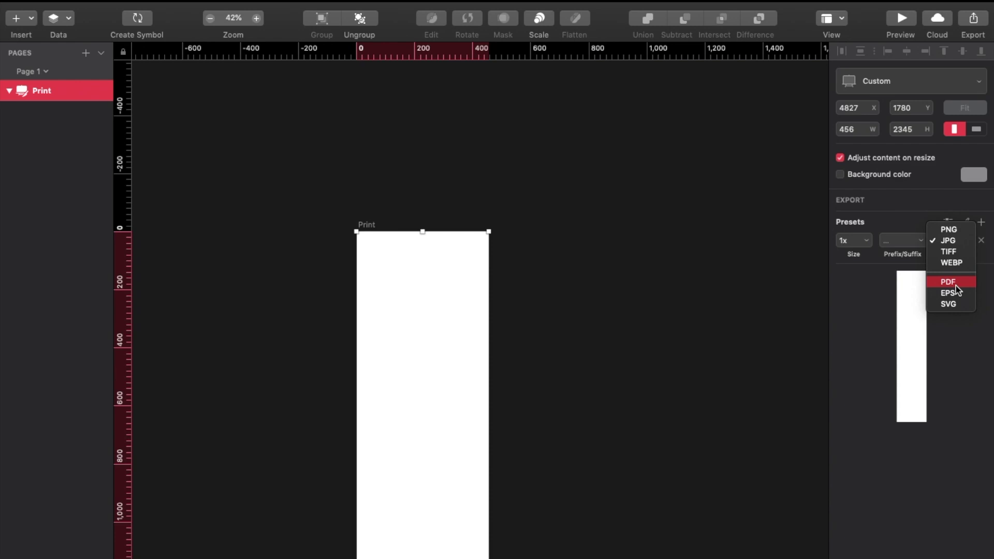
# - Set the Print artboard's height to 230 and deselect the artboard
pyautogui.click(910, 129)
pyautogui.write('230')
pyautogui.press('Return')
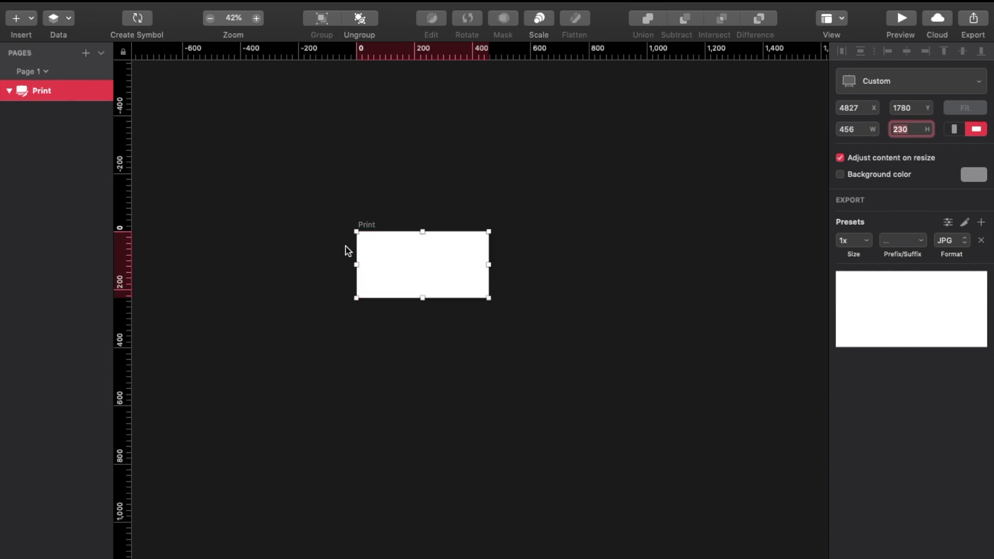
pyautogui.click(291, 158)
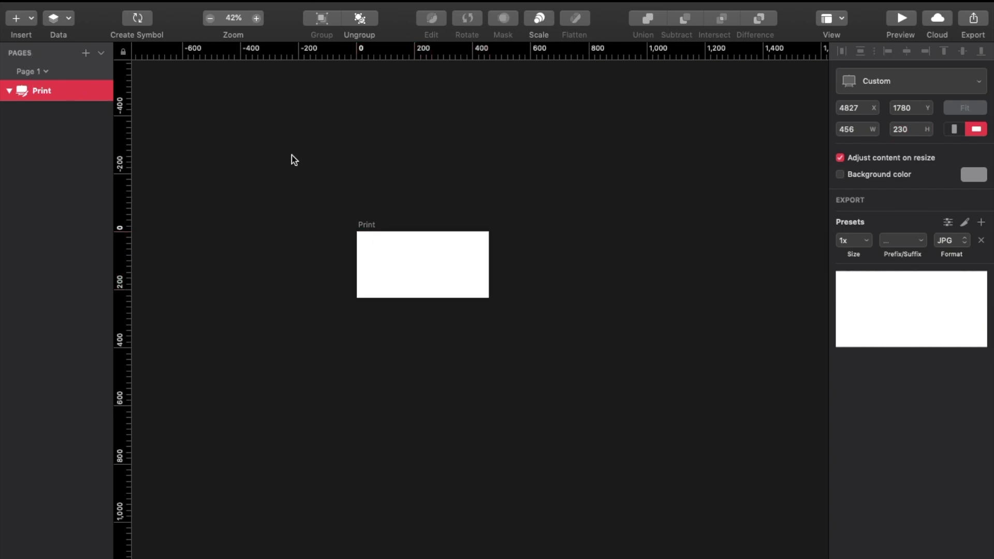
# - Draw a rectangle about 533 by 222 outside the Print artboard, above and to its left, and select its layer
pyautogui.press('r')
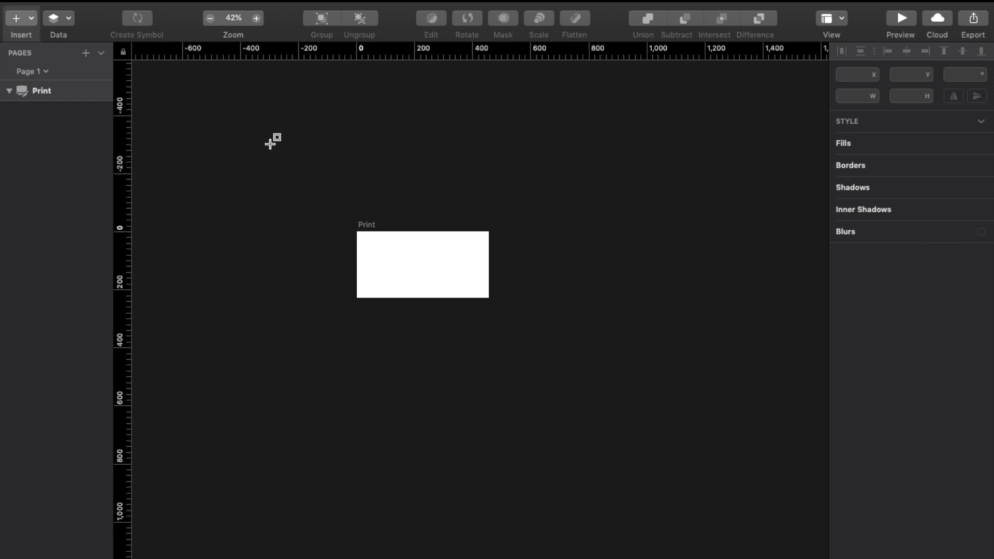
pyautogui.moveTo(246, 121); pyautogui.dragTo(401, 184)
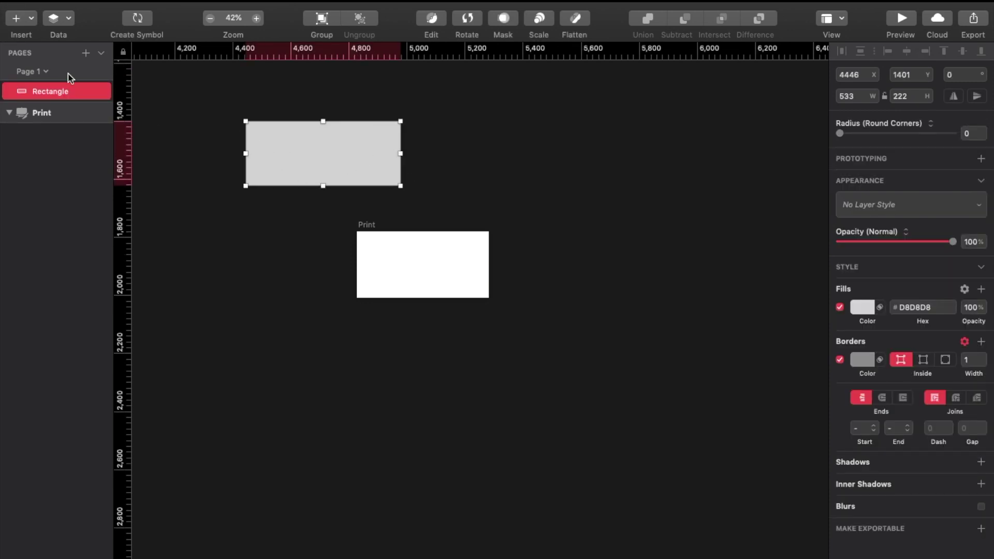
pyautogui.click(30, 140)
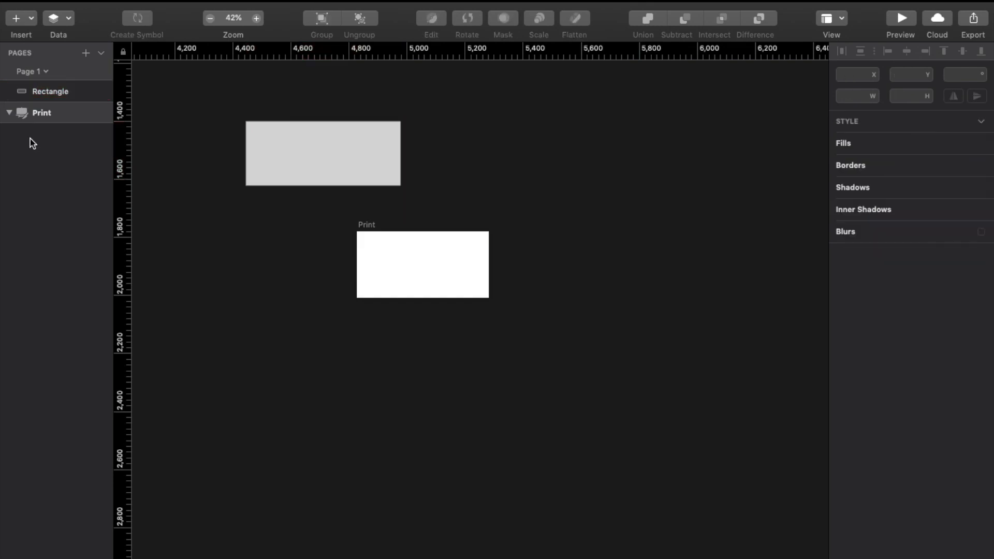
pyautogui.click(23, 88)
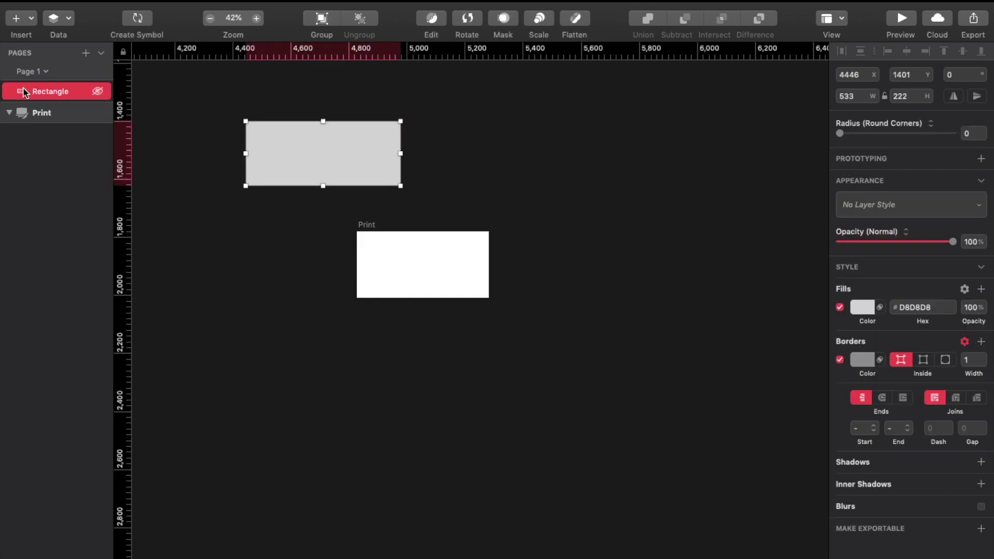
# - Add a second page to the document and check the page selector
pyautogui.click(86, 53)
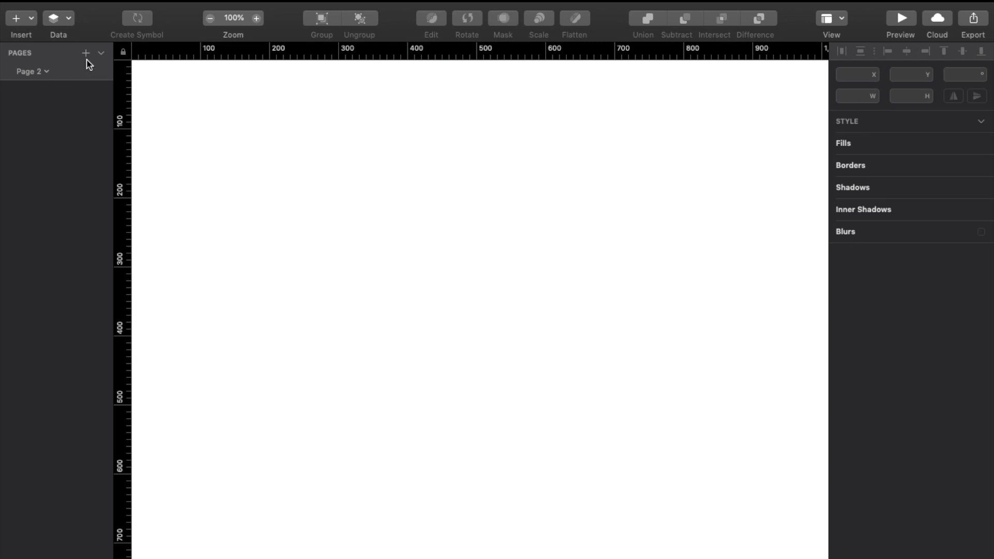
pyautogui.click(31, 73)
pyautogui.click(270, 197)
# - Insert an iPhone 8 artboard on Page 2 from the Apple Devices presets
pyautogui.press('a')
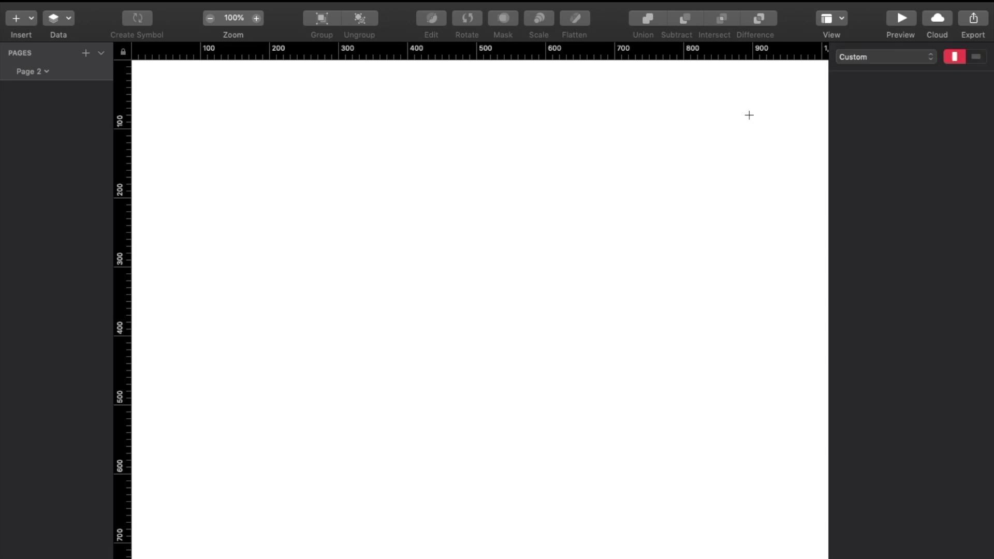
pyautogui.click(892, 58)
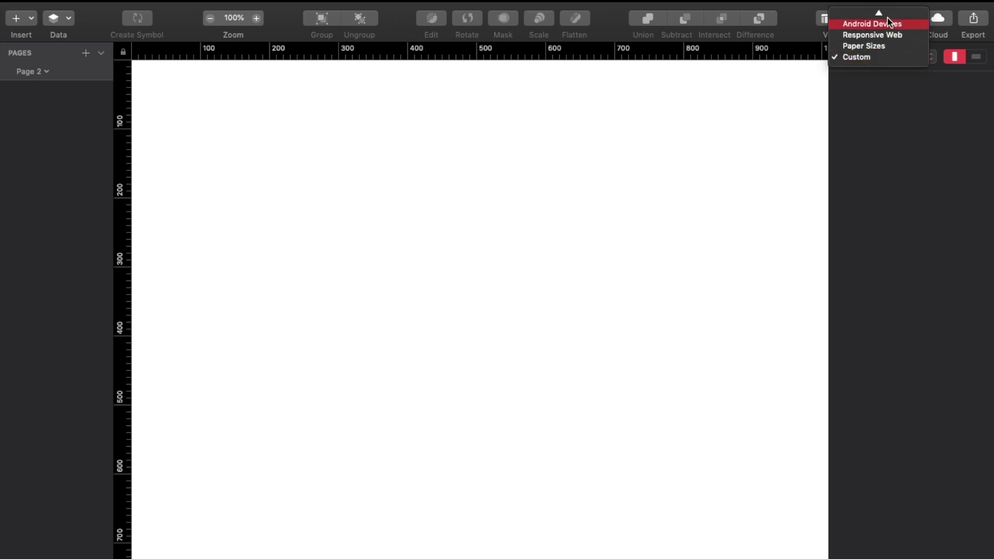
pyautogui.click(890, 15)
pyautogui.click(900, 97)
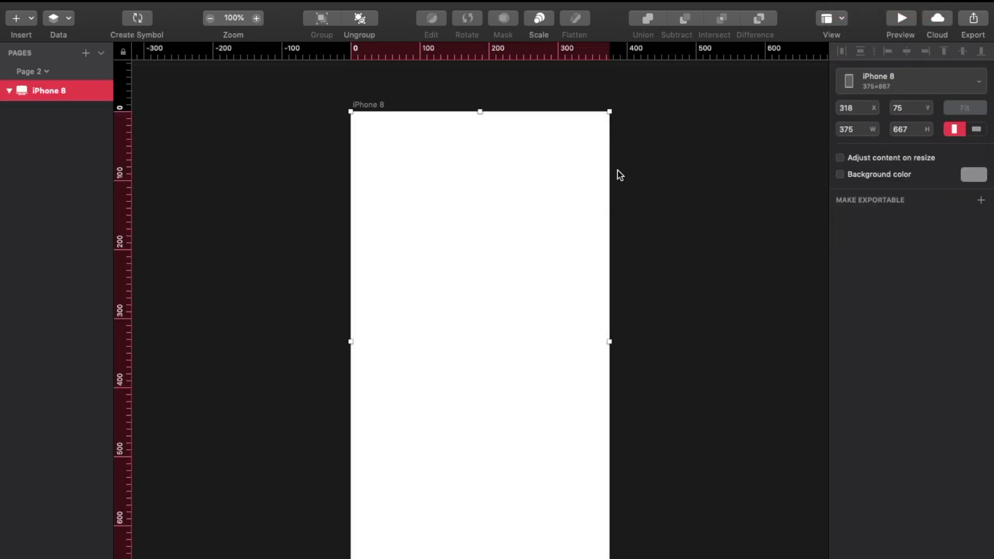
# - Switch back to Page 1 to view the rectangle and the Print artboard
pyautogui.click(40, 71)
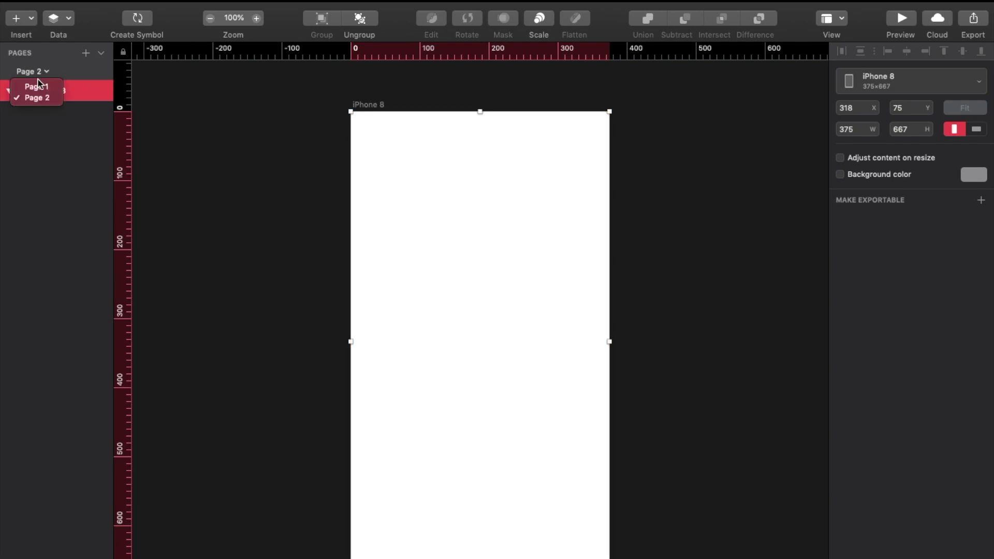
pyautogui.click(34, 87)
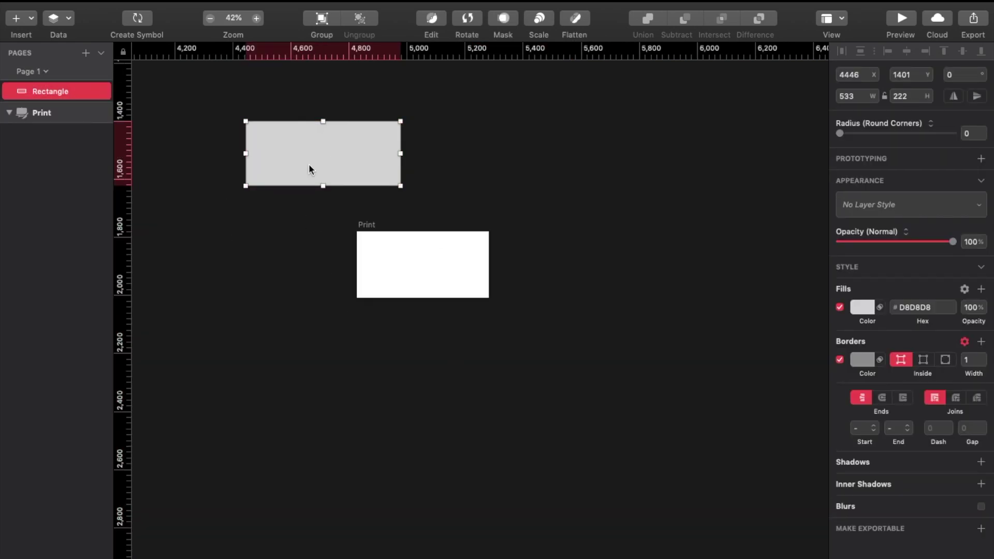
pyautogui.scroll(3, 253, 260)
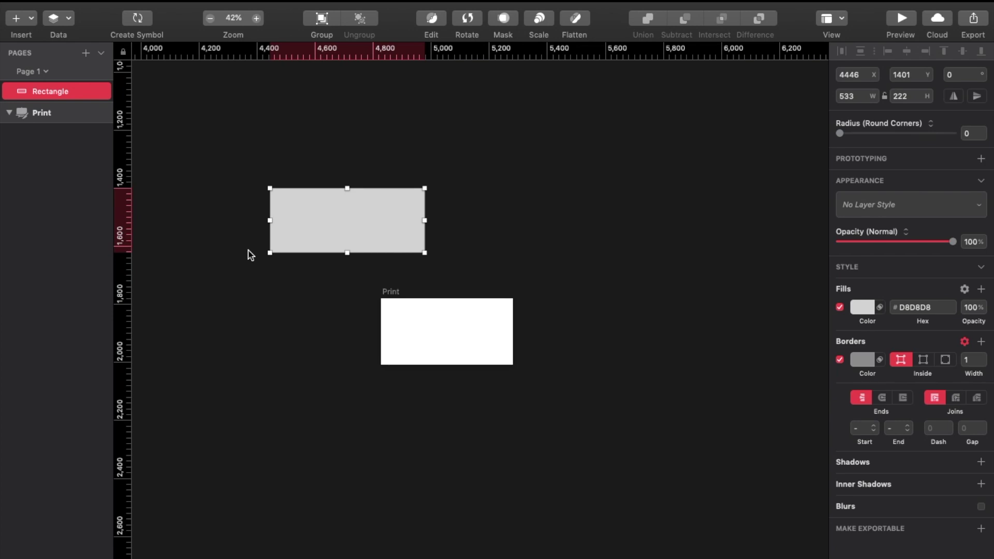
# - Expand the document's page list and rename Page 1 as "Page 1- Custom"
pyautogui.click(101, 52)
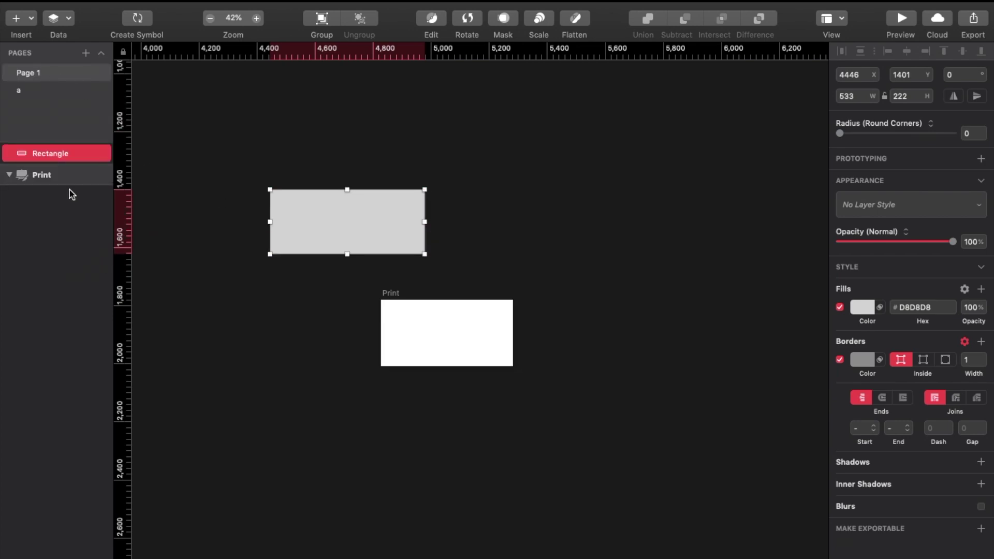
pyautogui.click(28, 75)
pyautogui.doubleClick(28, 75)
pyautogui.press('Right')
pyautogui.write('- Custom')
pyautogui.press('Return')
# - Rename the document's second page as "IPhone-Device"
pyautogui.doubleClick(35, 92)
pyautogui.write('IPhone')
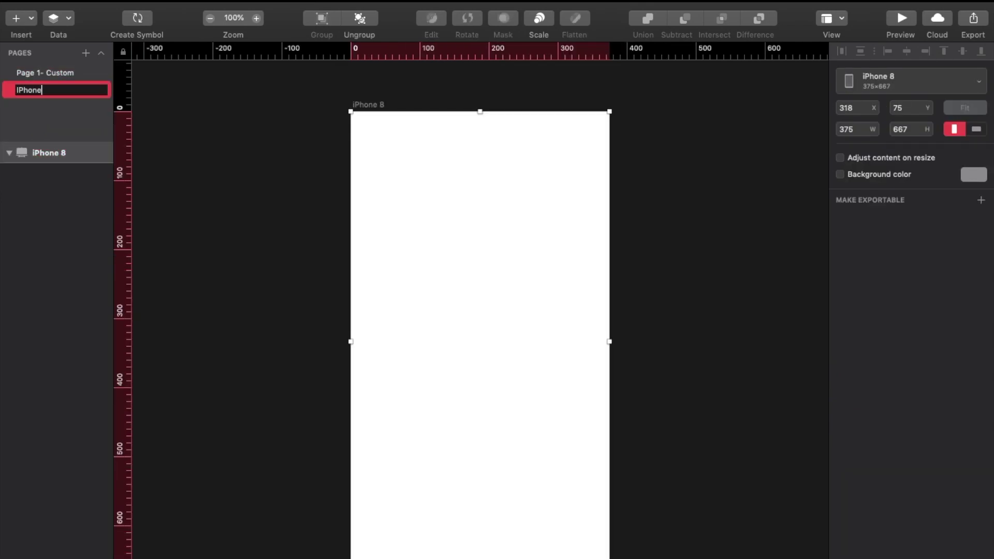
pyautogui.write('-Device')
pyautogui.press('Return')
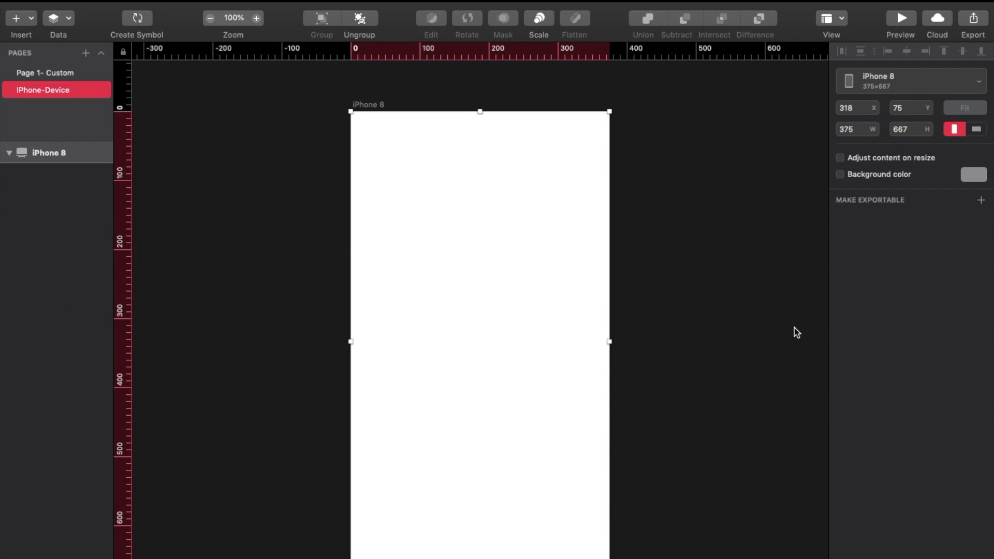
# - Draw two blue rectangles on the iPhone 8 artboard, about 198 × 127 and 152 × 88, with the smaller one centred below the larger
pyautogui.click(663, 268)
pyautogui.click(554, 233)
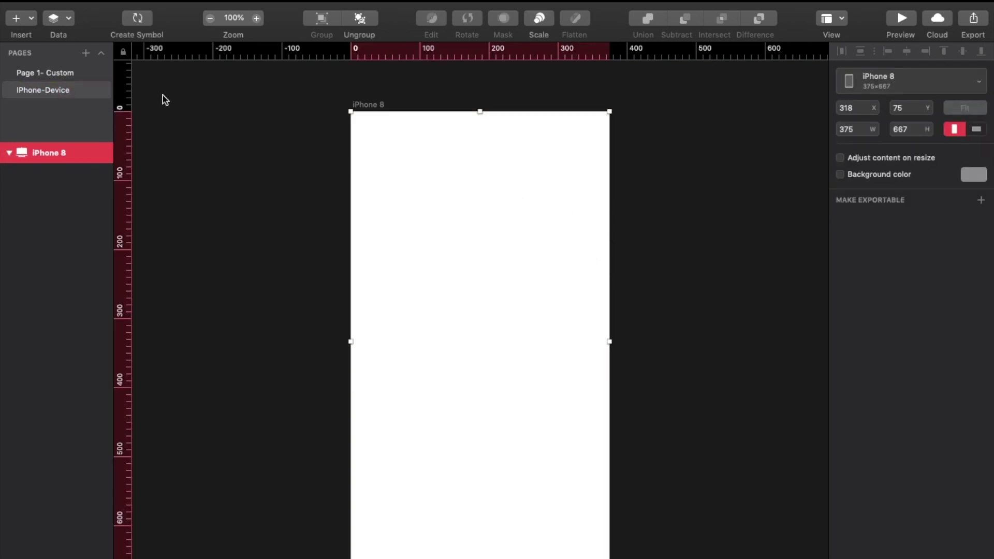
pyautogui.press('o')
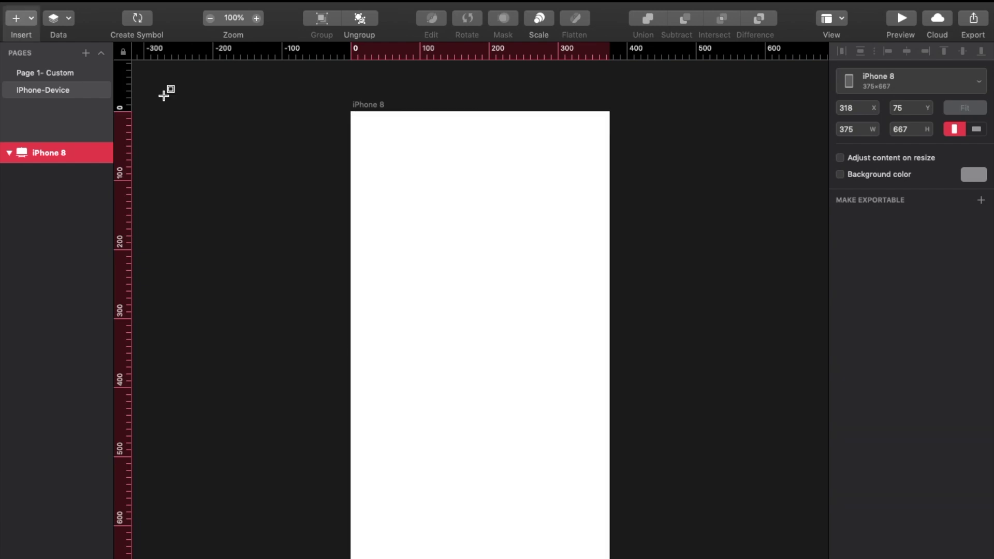
pyautogui.moveTo(426, 220); pyautogui.dragTo(562, 307)
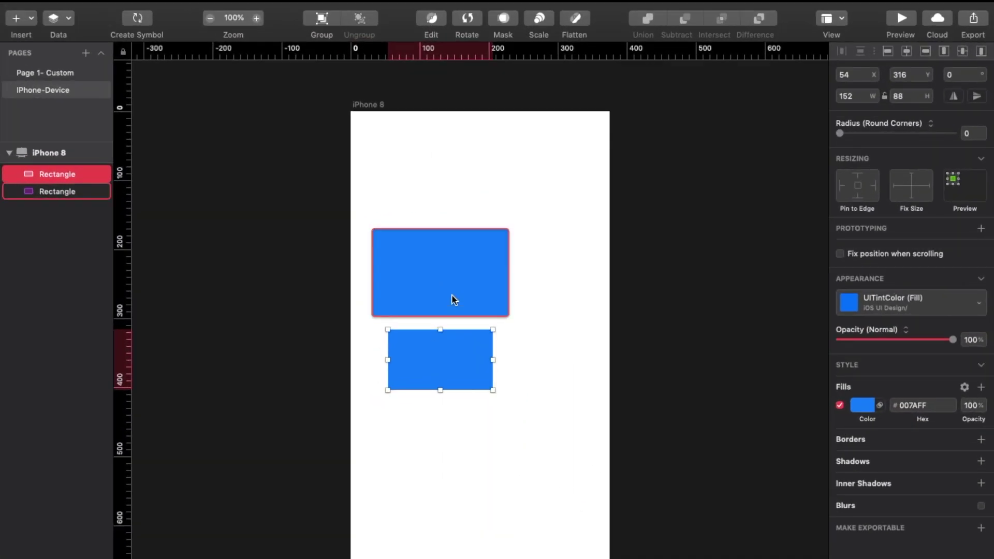
pyautogui.moveTo(446, 346)
pyautogui.mouseDown()
pyautogui.moveTo(445, 371)
pyautogui.moveTo(442, 348)
pyautogui.moveTo(443, 361)
pyautogui.mouseUp()
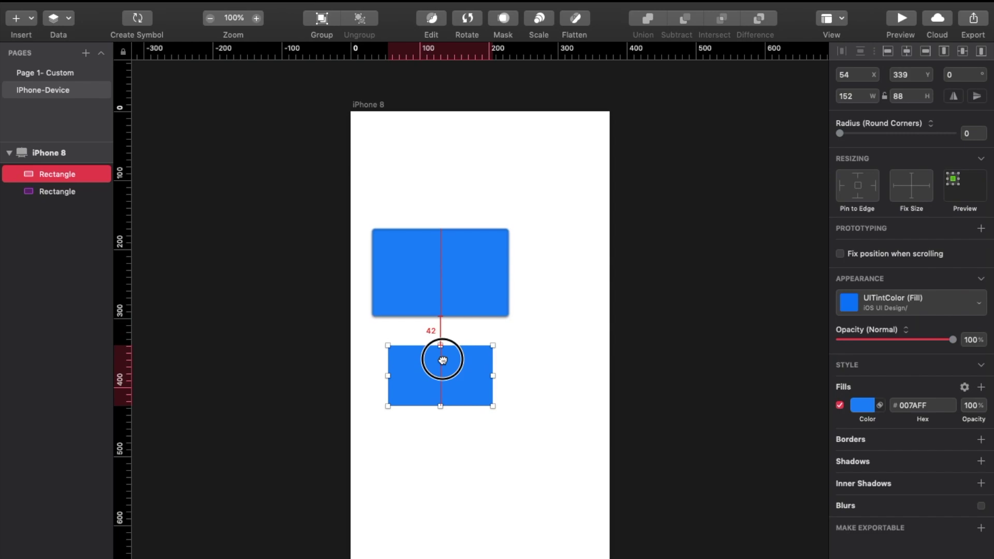
pyautogui.click(409, 119)
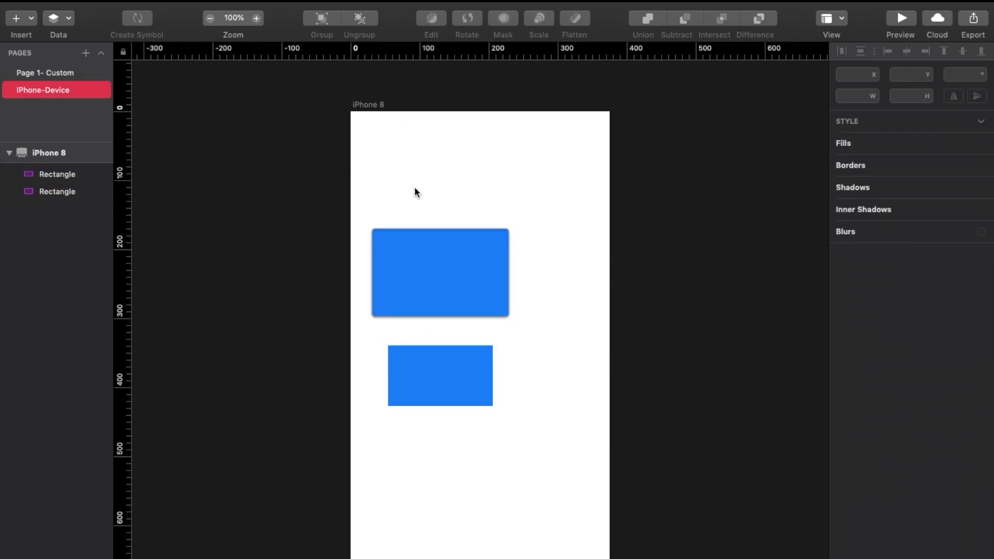
# - Move both blue rectangles together to the horizontal centre of the iPhone 8 artboard
pyautogui.press('super+a')
pyautogui.moveTo(442, 290); pyautogui.dragTo(482, 288)
pyautogui.click(250, 126)
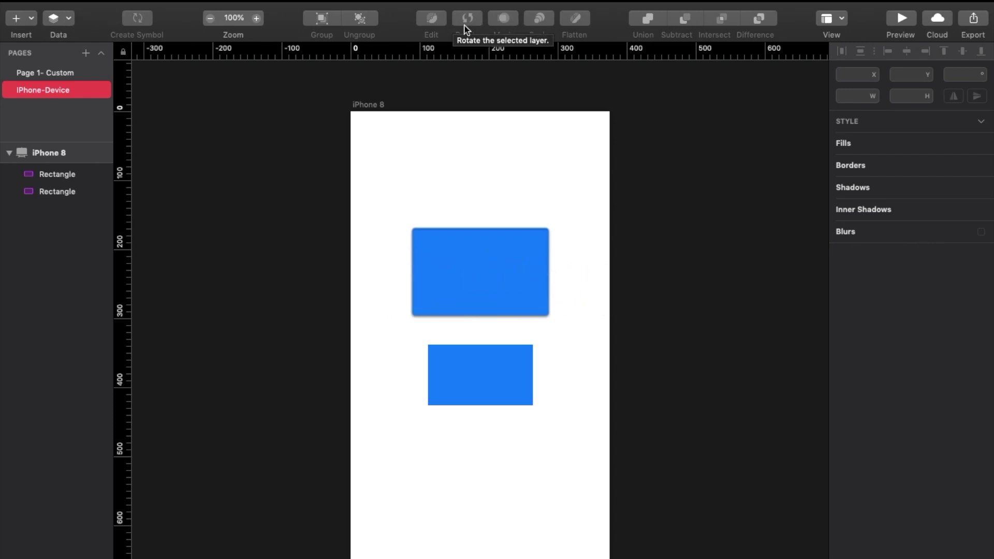
# - Customize the toolbar by adding the Scissors tool beside Ungroup
pyautogui.rightClick(392, 24)
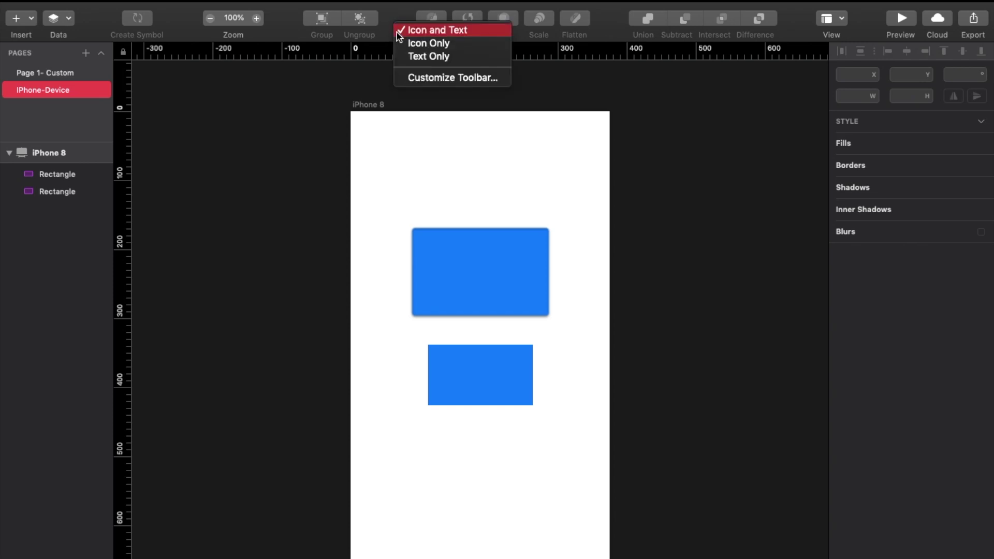
pyautogui.click(420, 79)
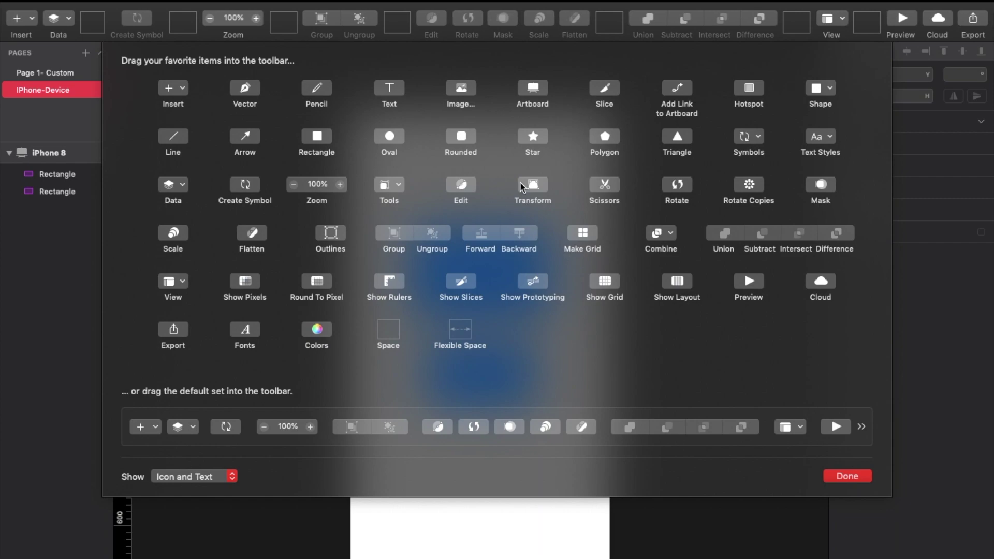
pyautogui.click(610, 186)
pyautogui.moveTo(610, 185); pyautogui.dragTo(378, 27)
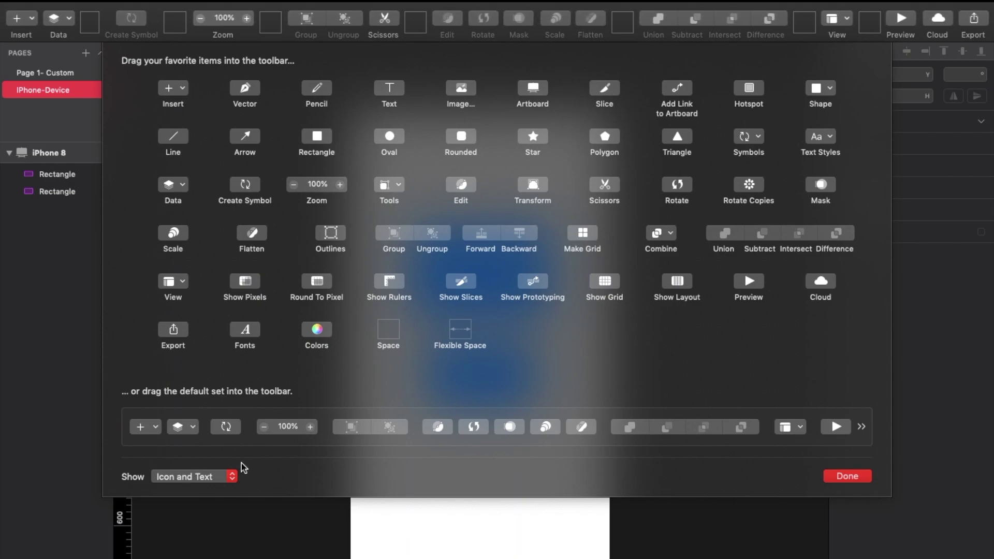
pyautogui.click(848, 476)
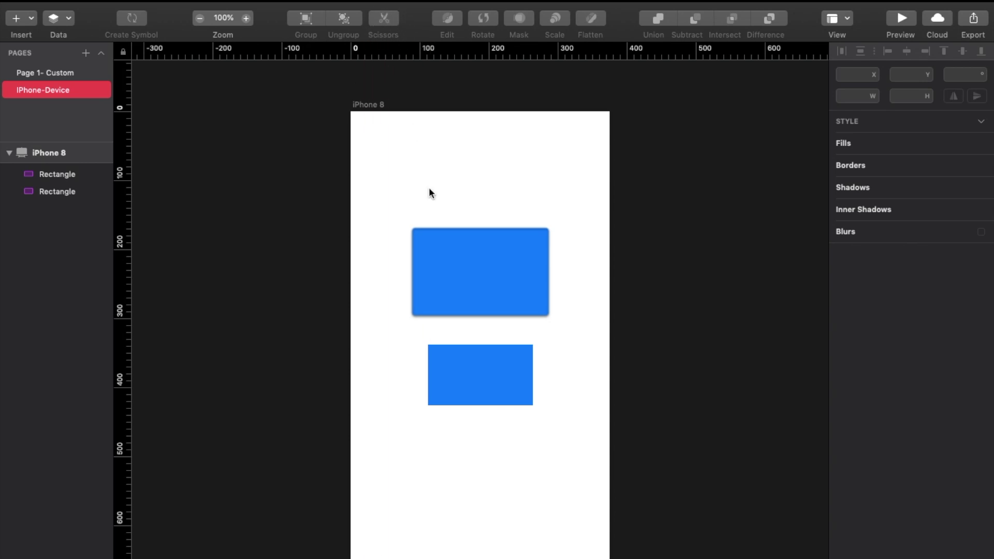
# - Try the Scissors tool on the larger blue rectangle
pyautogui.click(451, 280)
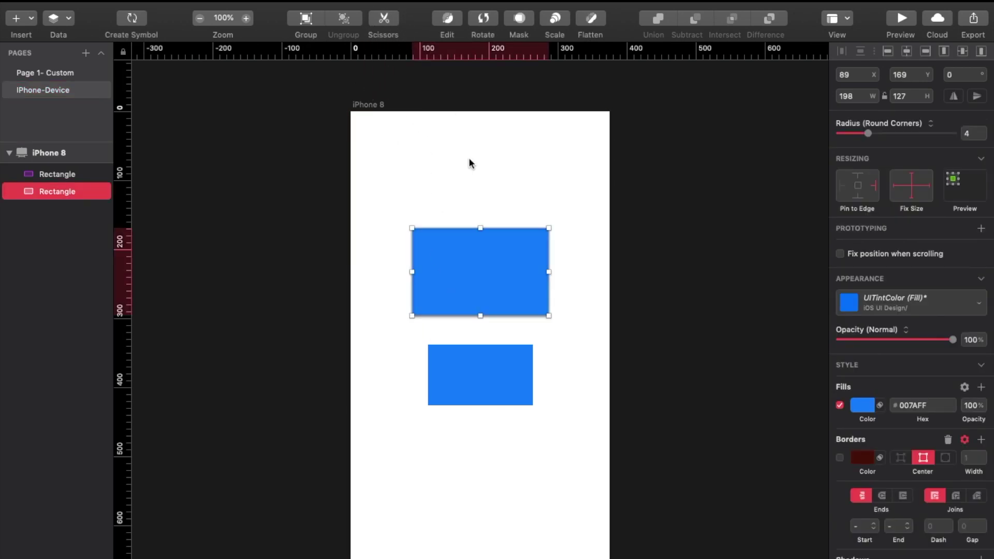
pyautogui.click(384, 21)
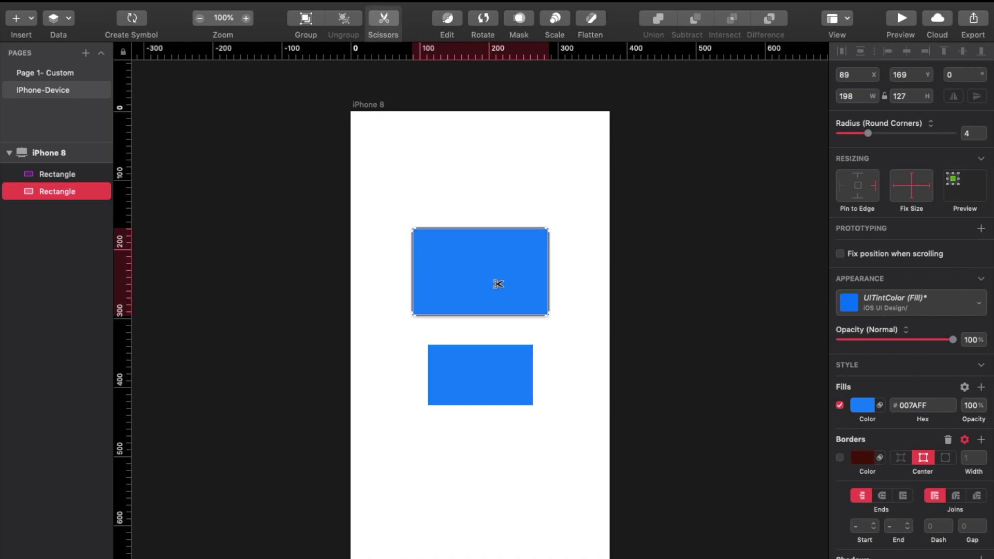
pyautogui.press('Escape')
# - Try the Icon Only and Text Only toolbar displays and return to Icon and Text
pyautogui.rightClick(412, 50)
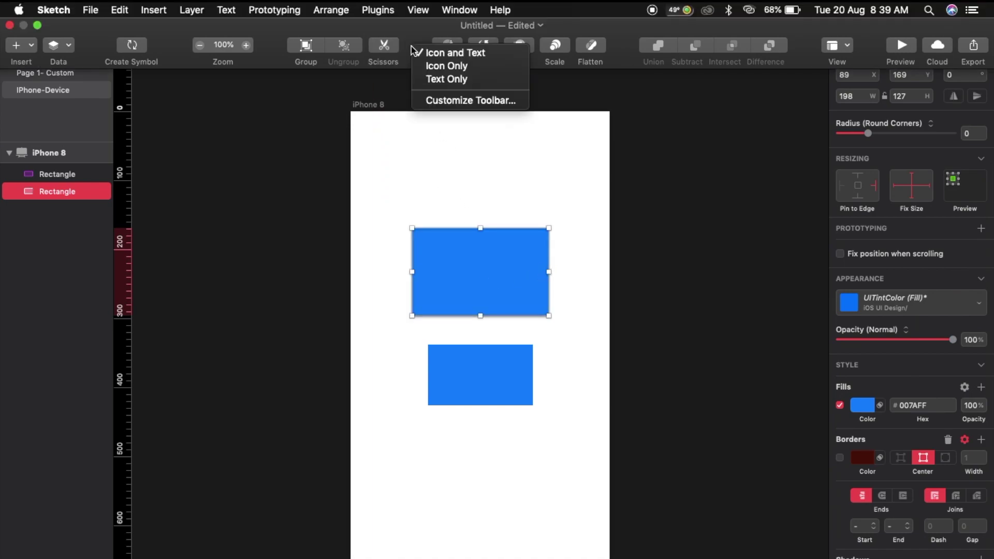
pyautogui.click(429, 66)
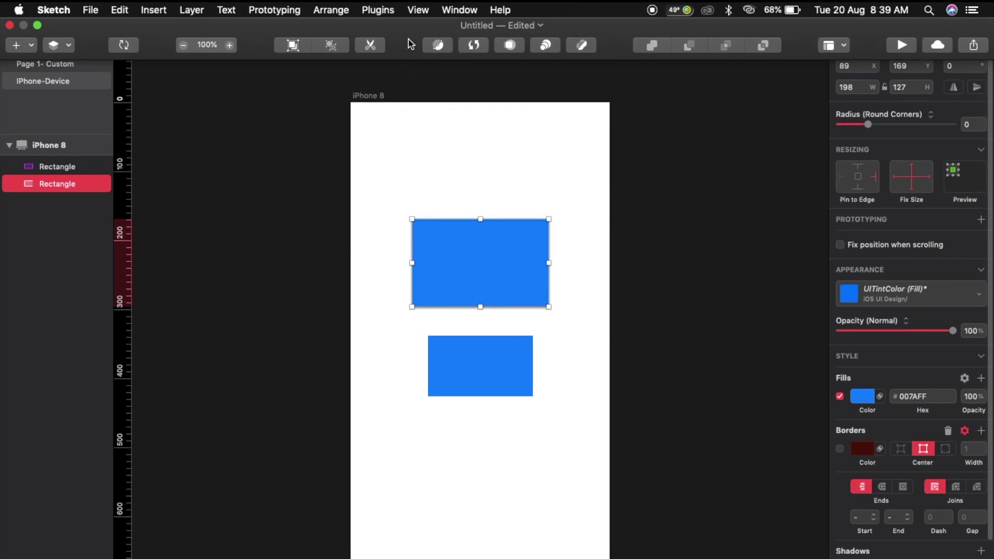
pyautogui.rightClick(408, 40)
pyautogui.click(428, 71)
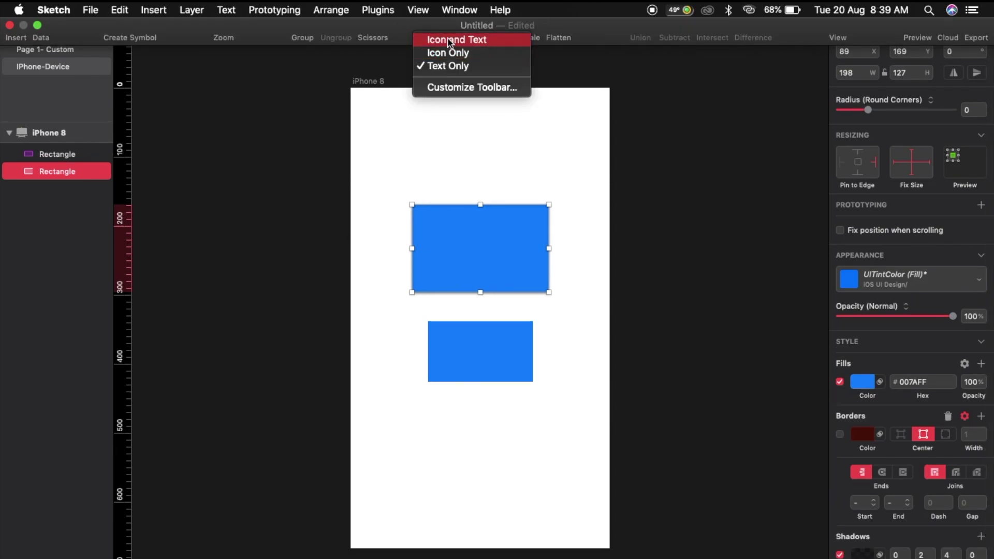
pyautogui.click(447, 39)
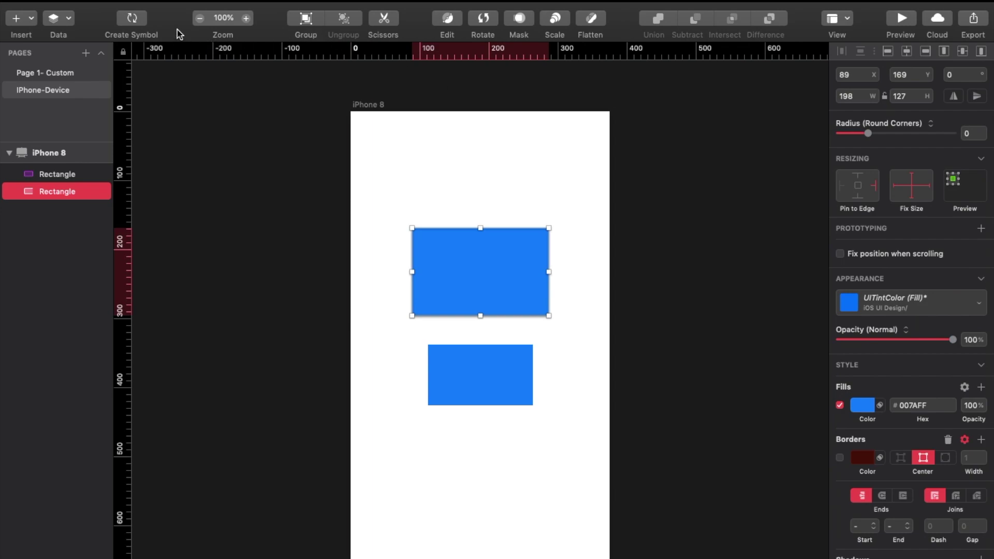
# - Look through the file commands, including the print choices for each page
pyautogui.moveTo(94, 6)
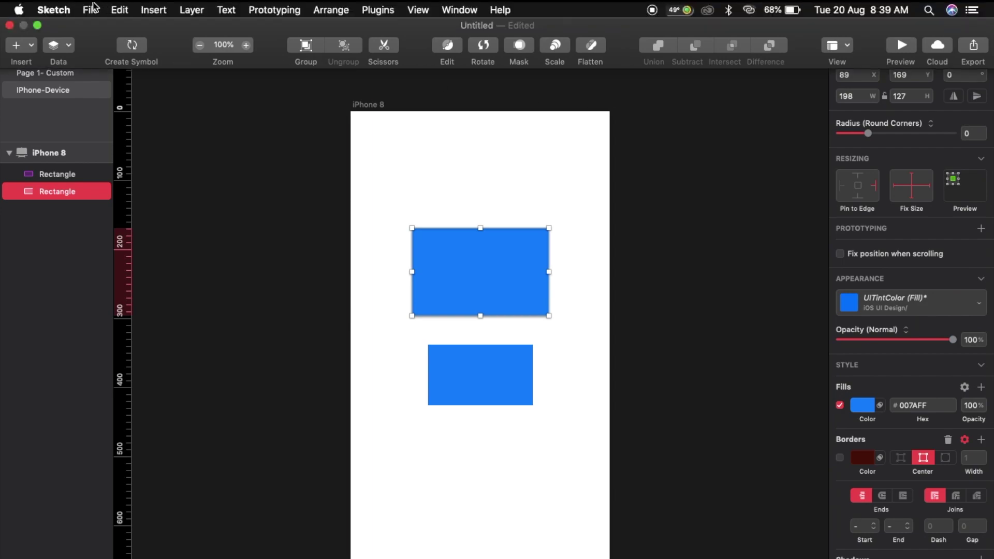
pyautogui.click(92, 9)
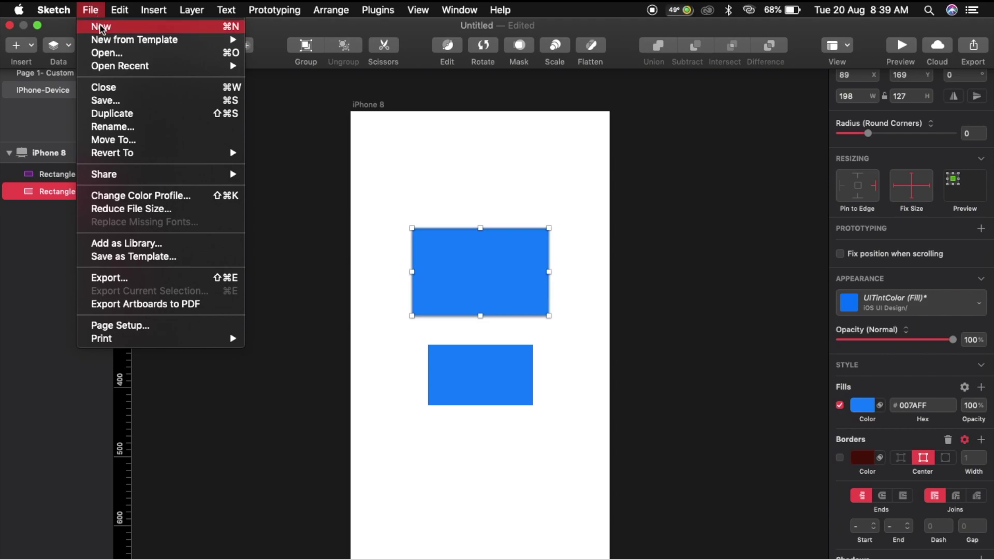
pyautogui.moveTo(184, 65)
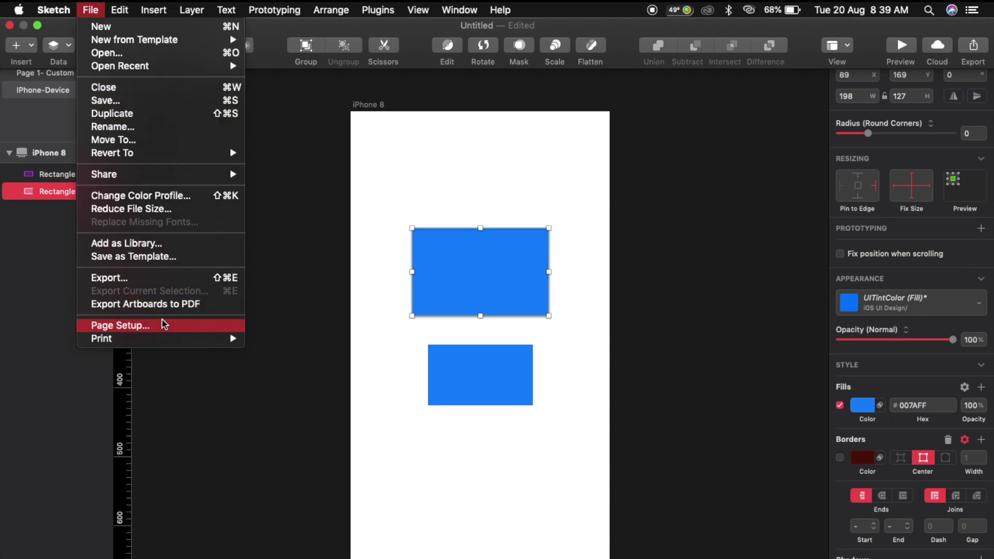
pyautogui.moveTo(141, 337)
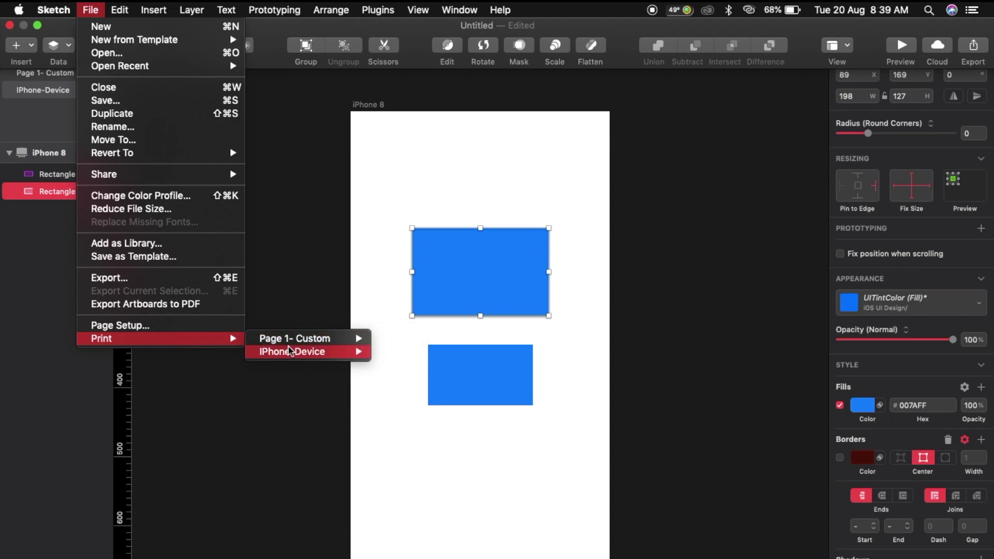
pyautogui.moveTo(294, 353)
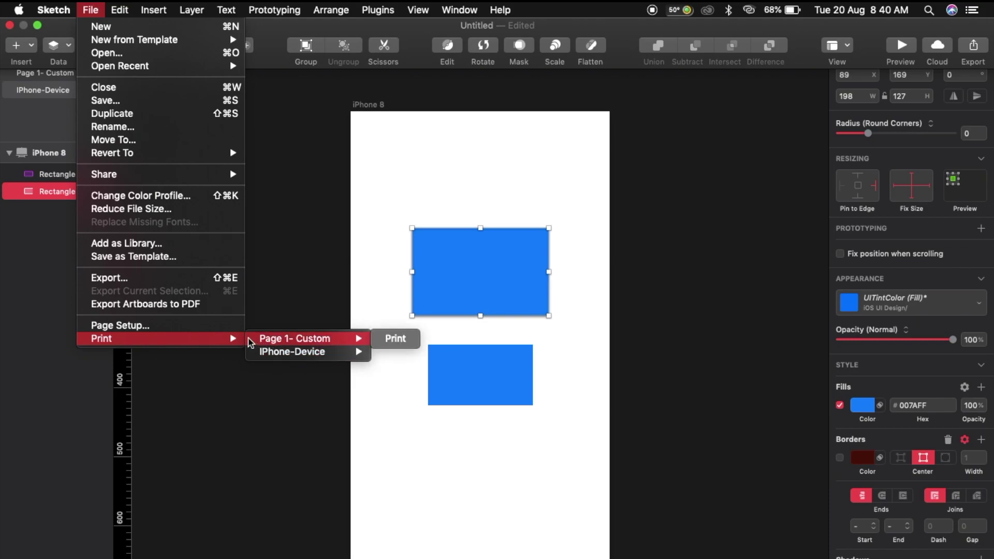
pyautogui.moveTo(126, 6)
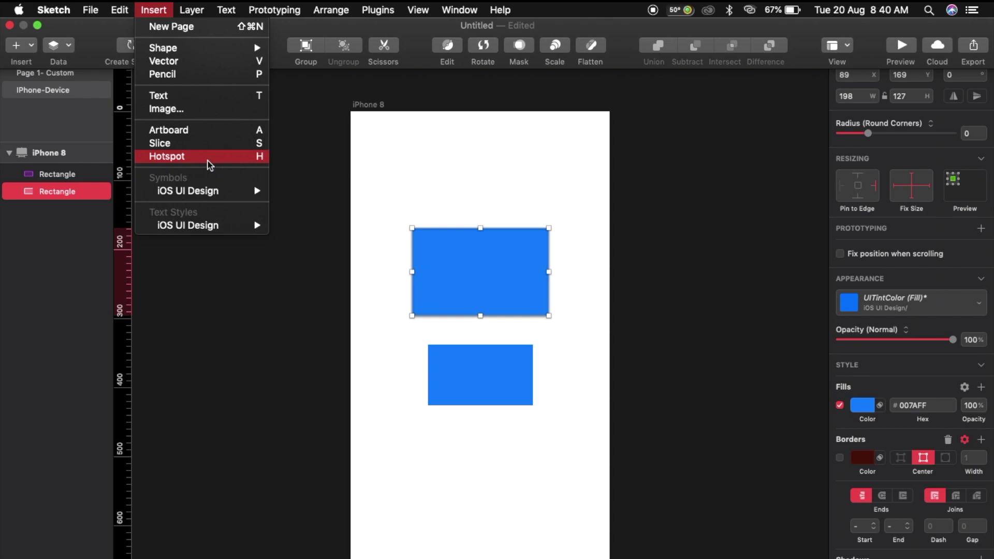
# - Insert the iPhone X "Navigation Bar - 1 Action" symbol from iOS UI Design along the upper edge of the iPhone 8 artboard
pyautogui.moveTo(205, 197)
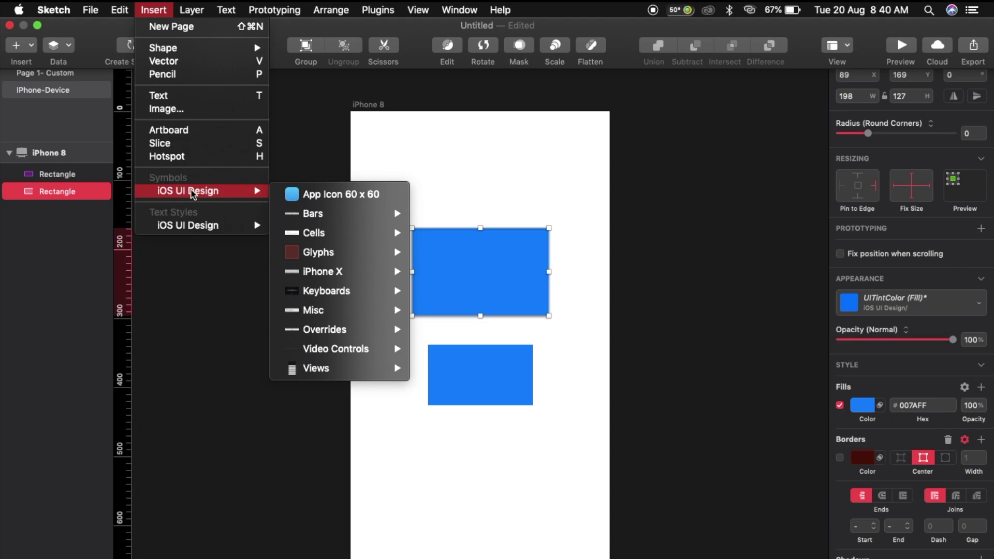
pyautogui.moveTo(363, 270)
pyautogui.moveTo(458, 272)
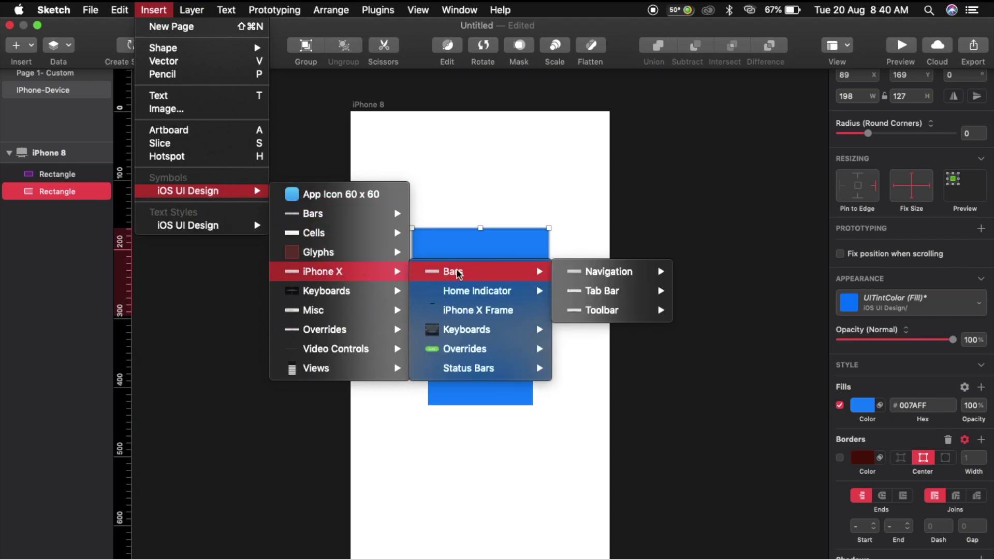
pyautogui.moveTo(604, 273)
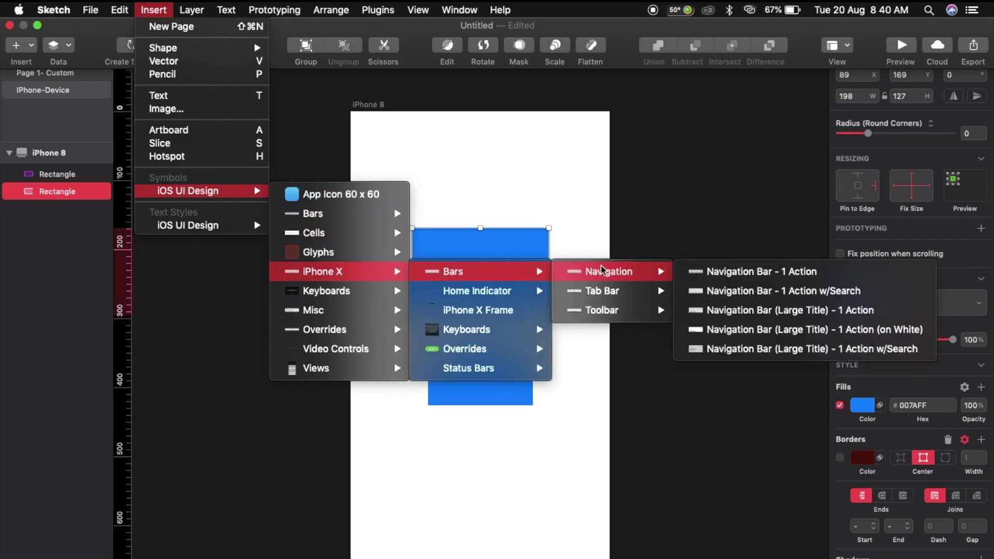
pyautogui.click(728, 275)
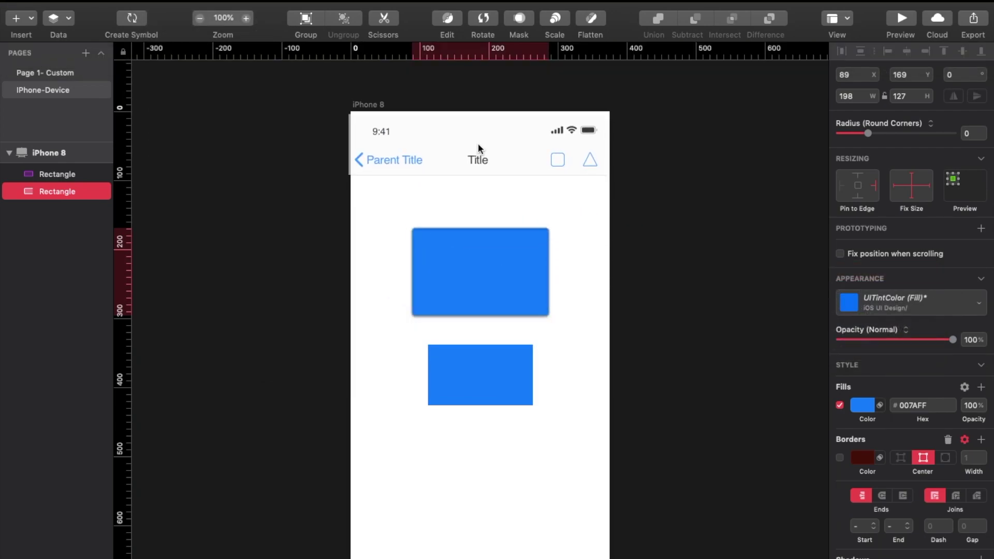
pyautogui.click(477, 143)
pyautogui.moveTo(499, 136); pyautogui.dragTo(501, 134)
pyautogui.click(516, 210)
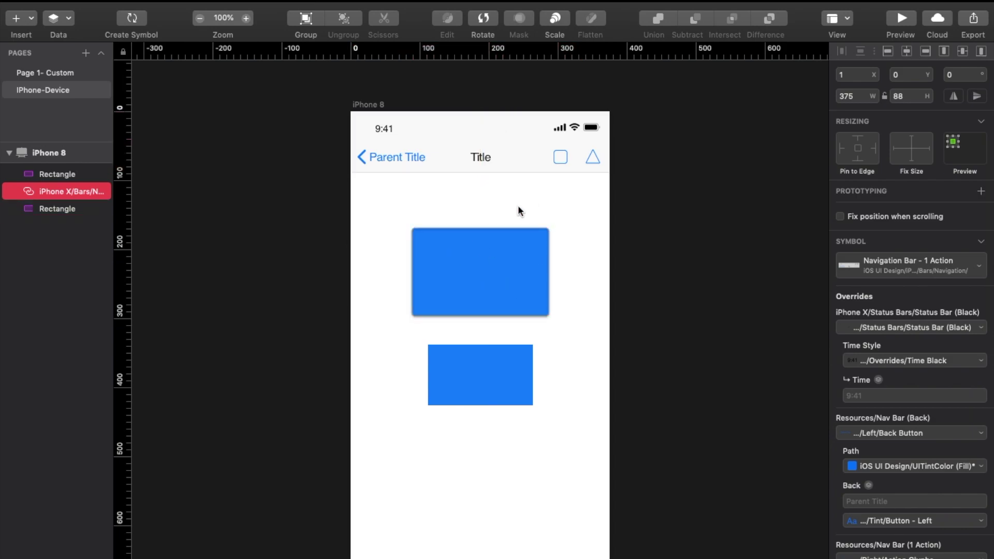
pyautogui.click(396, 144)
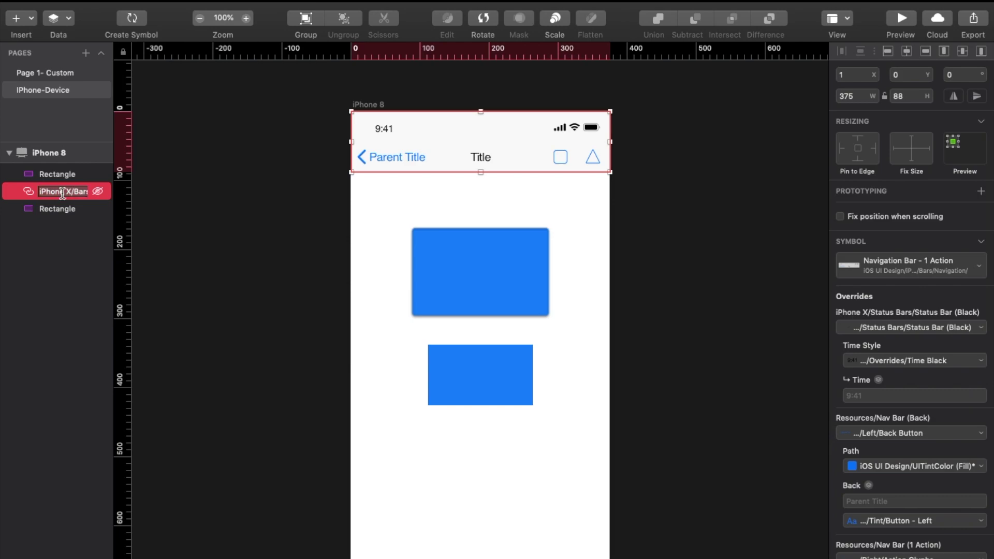
pyautogui.click(414, 221)
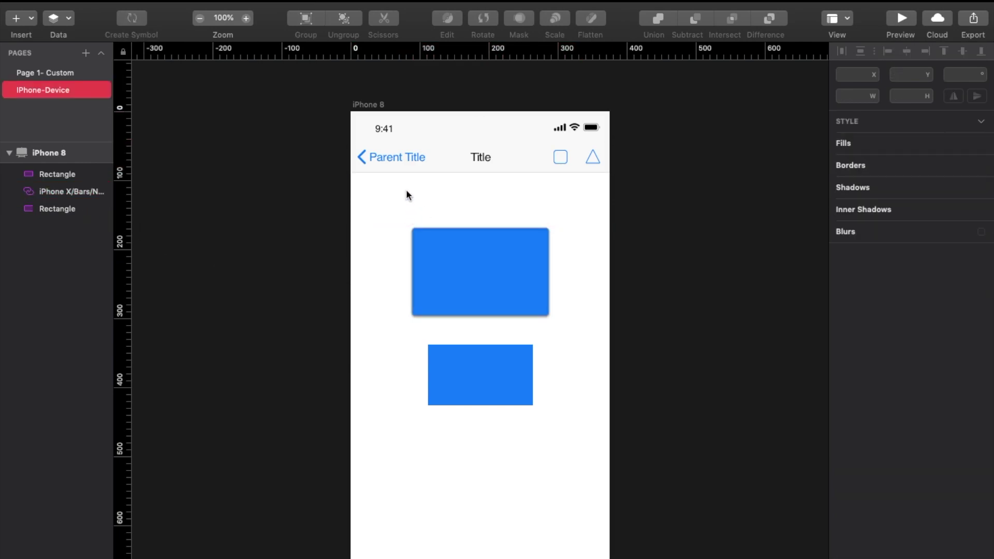
# - Select the navigation bar symbol and look through the layer, prototyping, arrange and plugin commands, including the Unsplash options
pyautogui.click(398, 161)
pyautogui.click(190, 9)
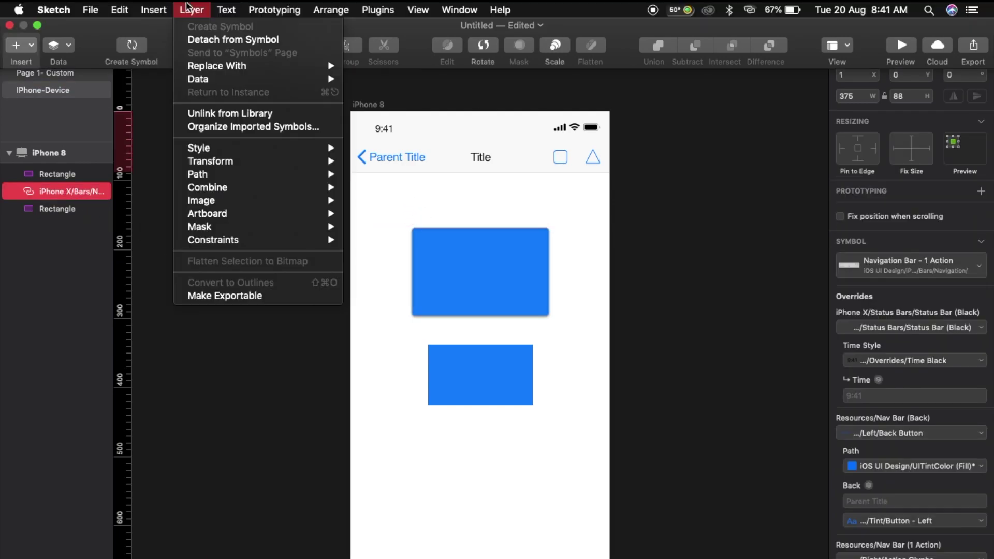
pyautogui.moveTo(199, 146)
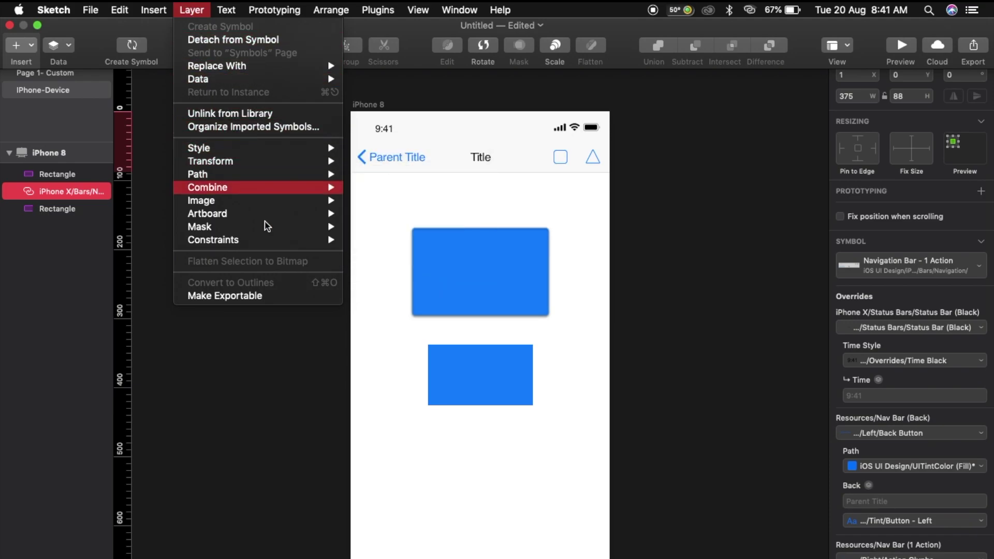
pyautogui.moveTo(230, 6)
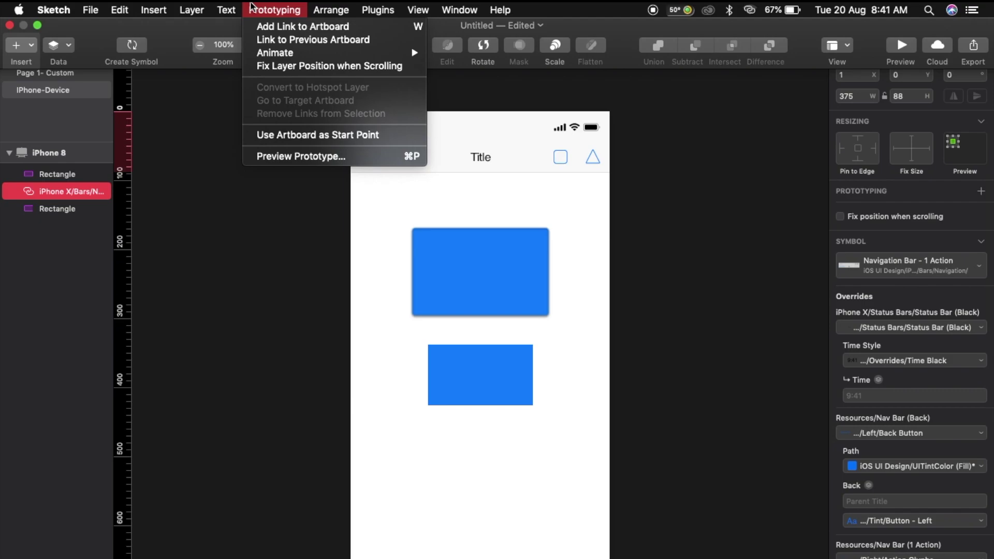
pyautogui.moveTo(329, 6)
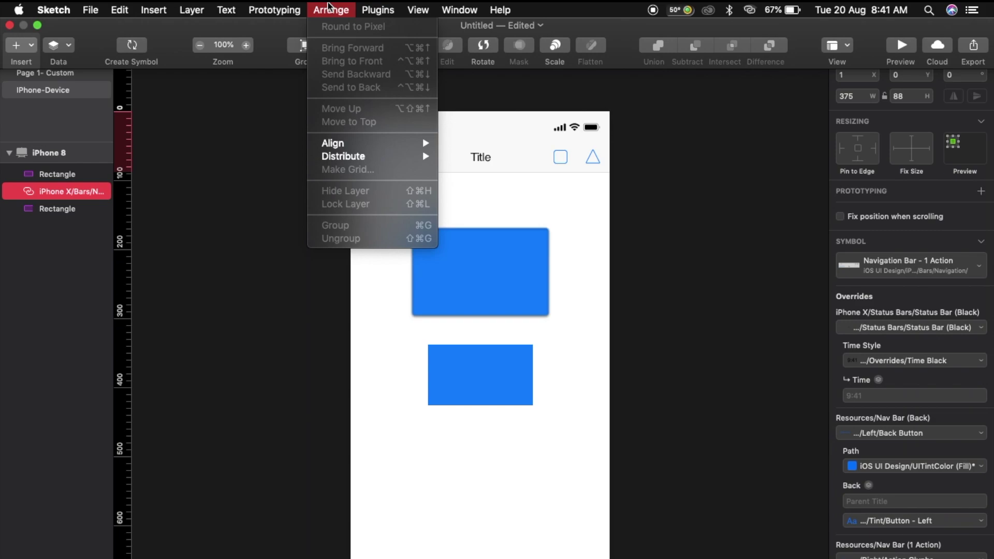
pyautogui.moveTo(372, 5)
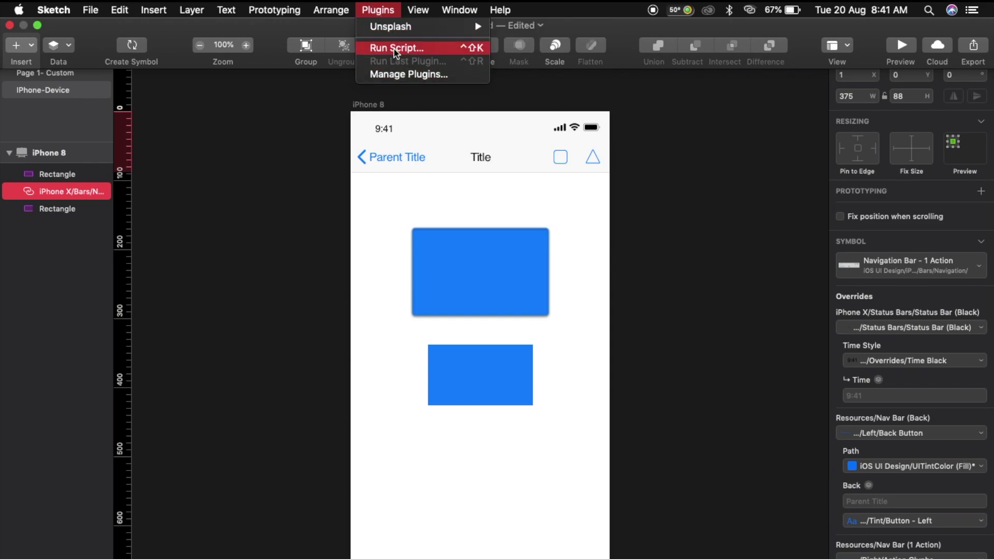
pyautogui.moveTo(413, 26)
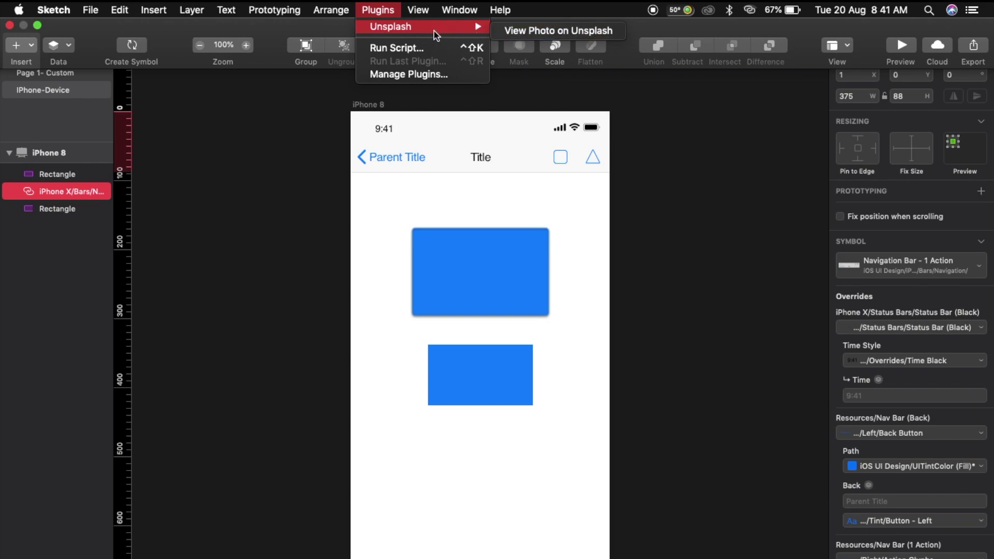
pyautogui.click(408, 188)
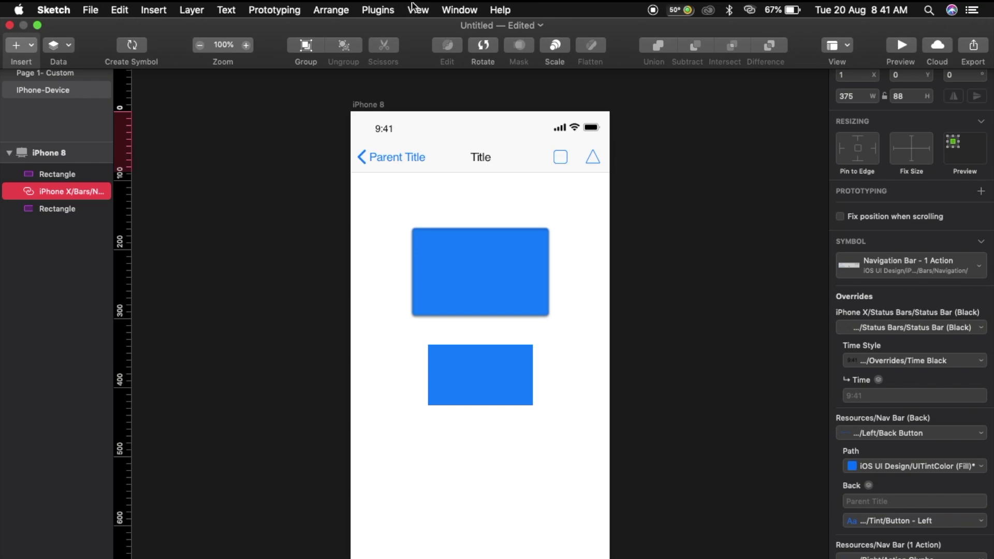
# - Hide the rulers on the canvas
pyautogui.click(416, 10)
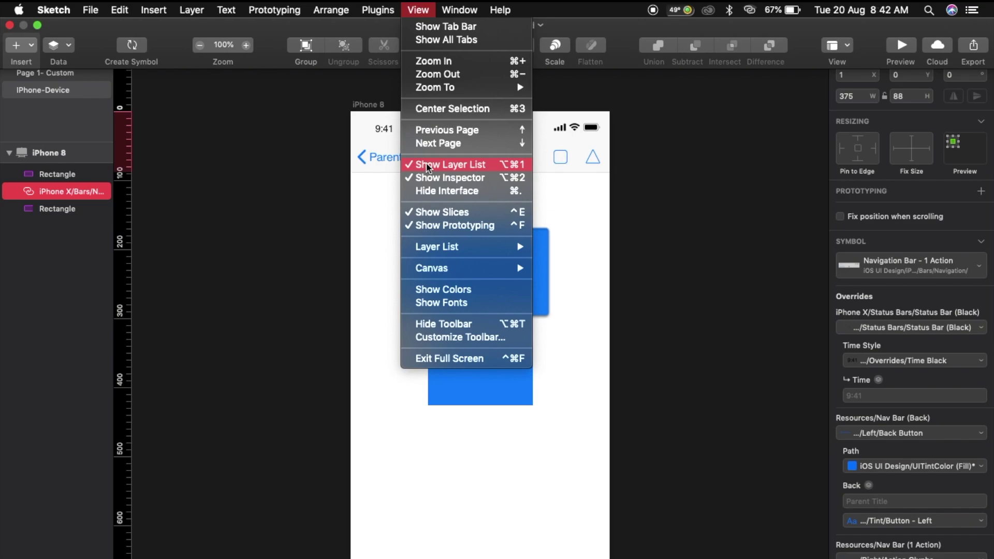
pyautogui.moveTo(491, 251)
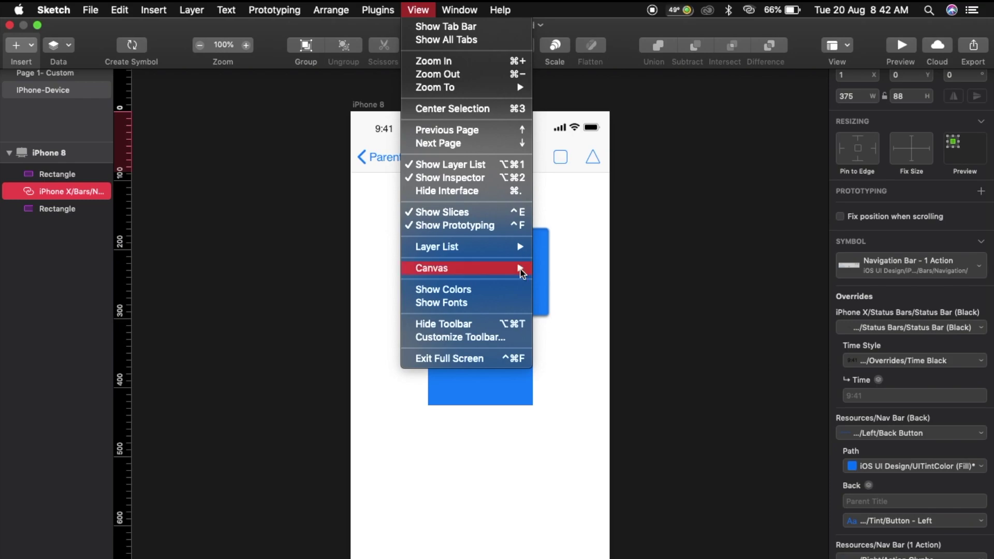
pyautogui.moveTo(522, 273)
pyautogui.click(595, 269)
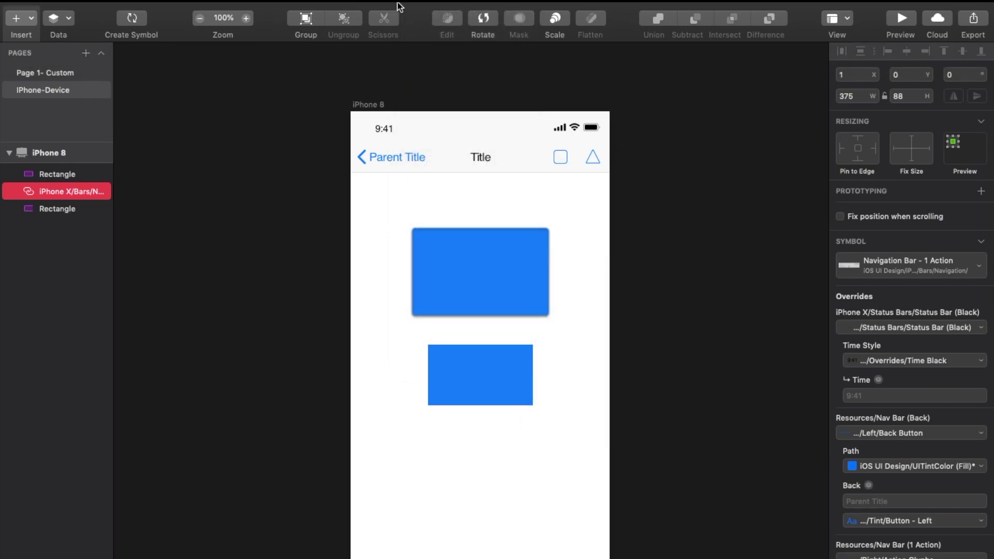
# - Look through the window management commands and the available help and support resources
pyautogui.click(418, 10)
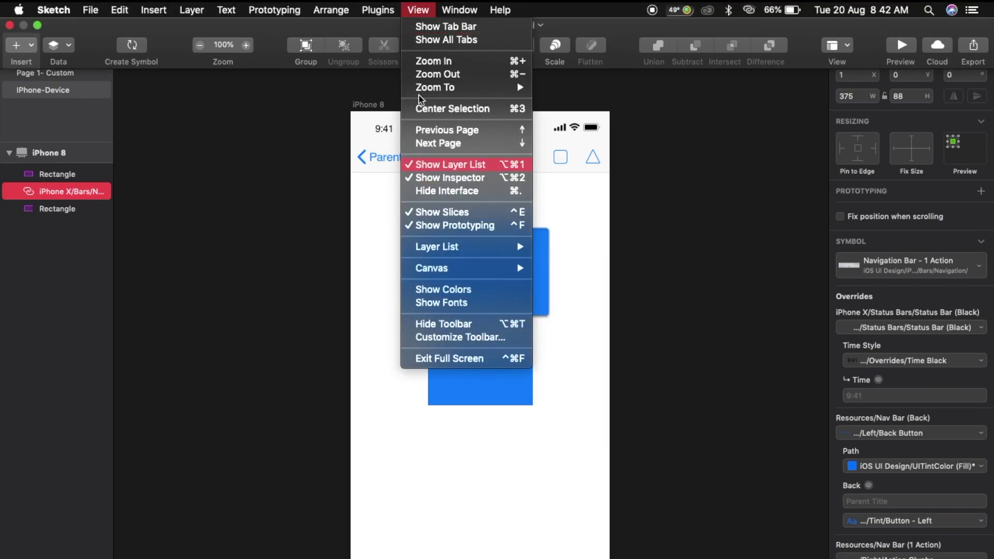
pyautogui.moveTo(471, 6)
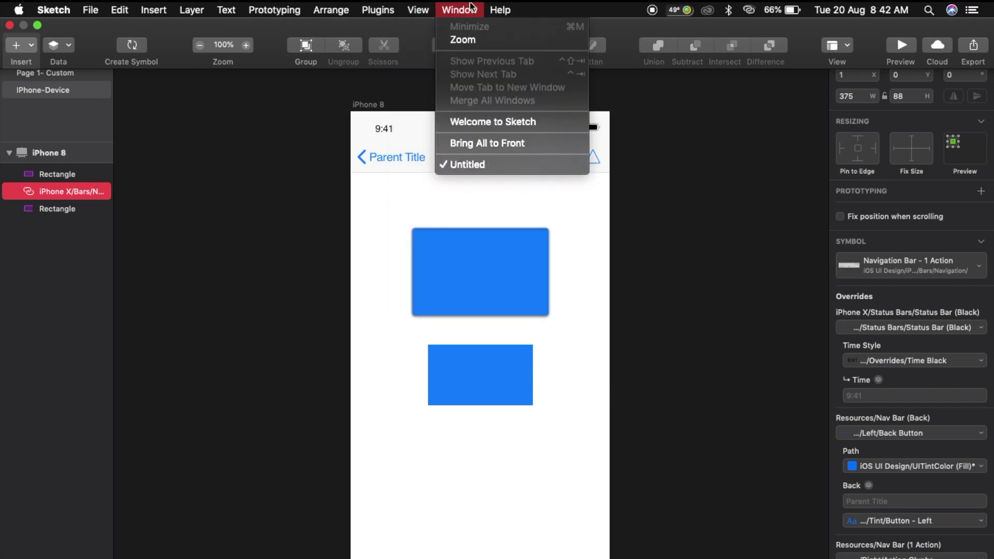
pyautogui.moveTo(510, 8)
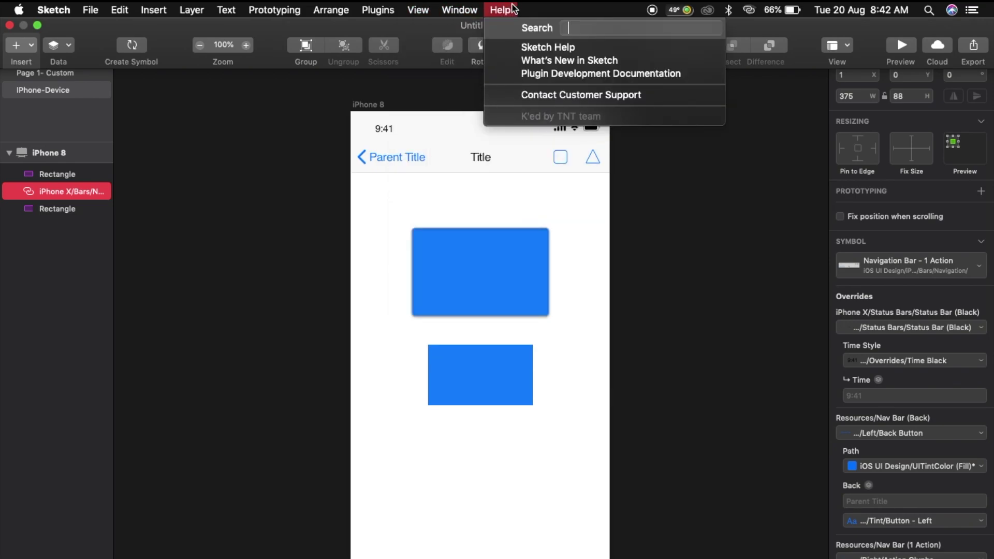
pyautogui.click(732, 246)
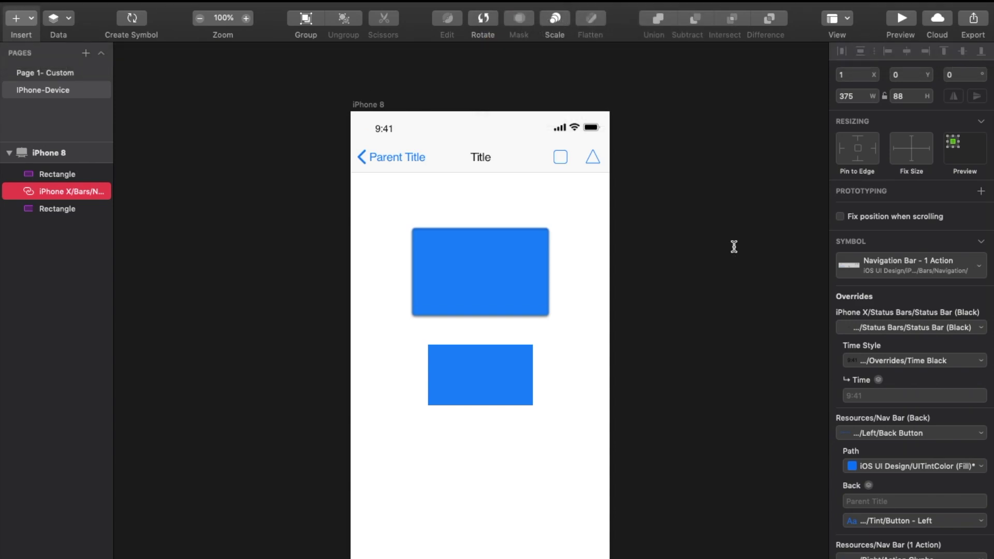